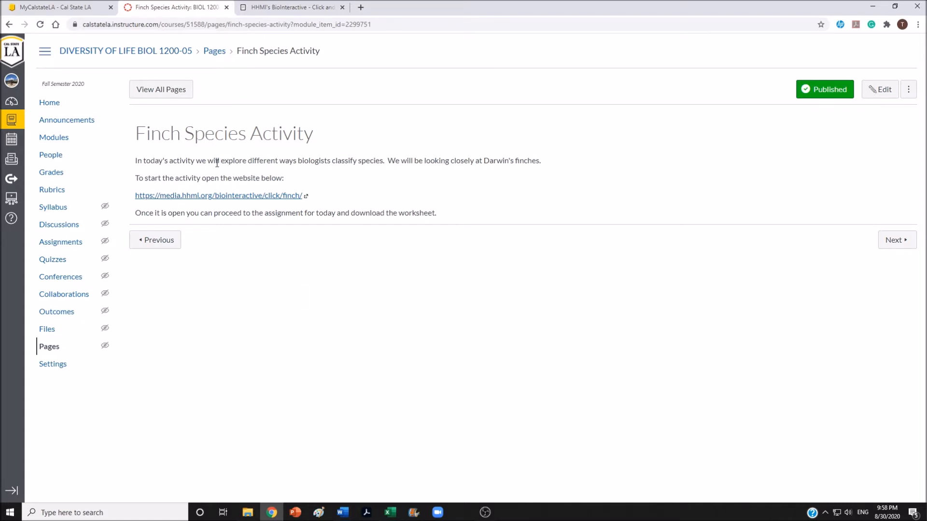
- Open the activity website linked on the Finch Species Activity page and advance the course module to the Finch Species Worksheet
{"action": "left_click", "coordinate": [216, 196]}
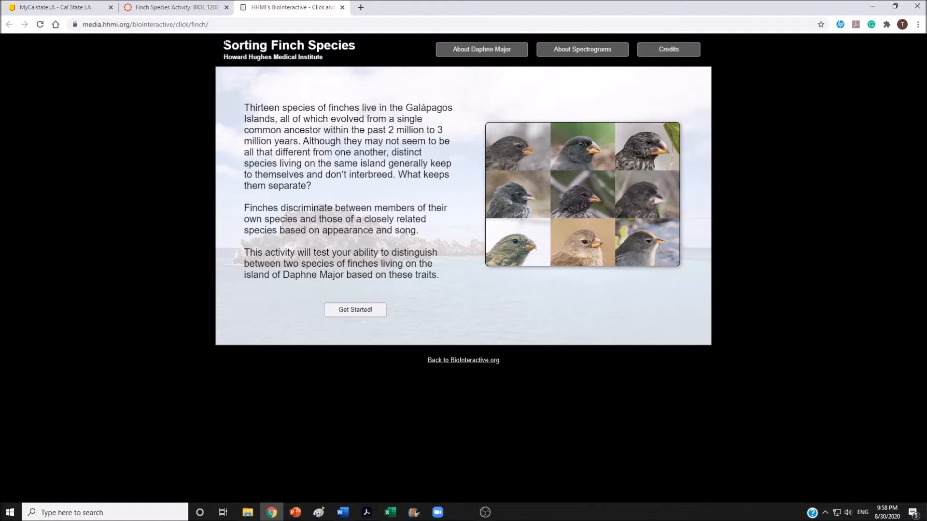
{"action": "left_click", "coordinate": [205, 8]}
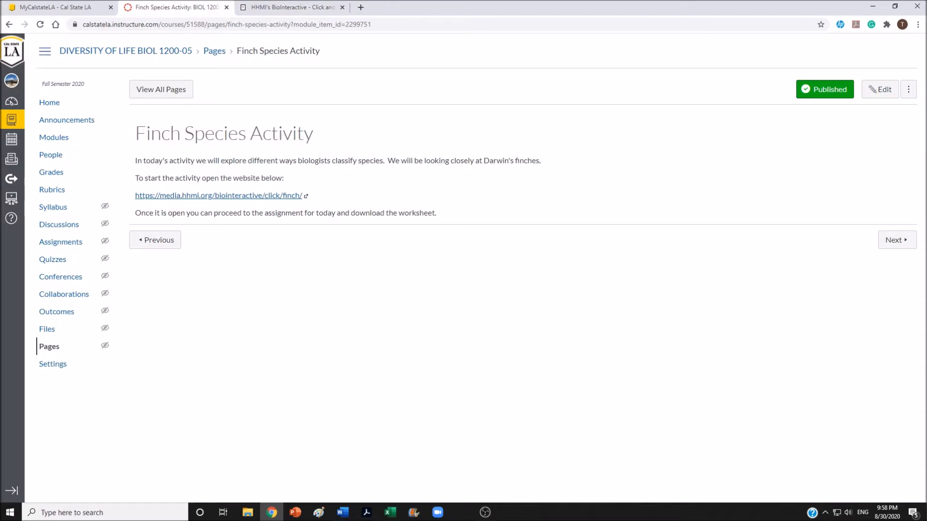
{"action": "left_click", "coordinate": [893, 247]}
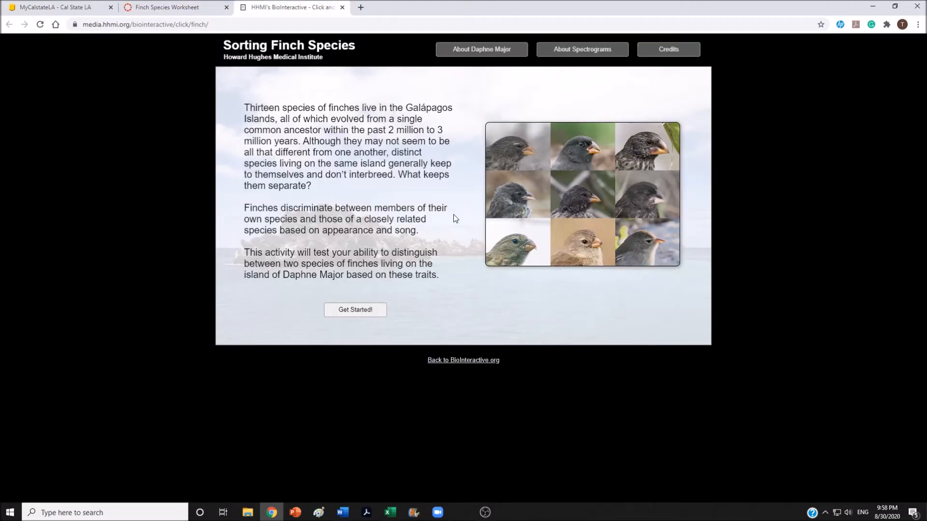
- View the Sorting Finch Species background pages on Daphne Major, its map and spectrograms, and return to the introduction
{"action": "left_click", "coordinate": [468, 56]}
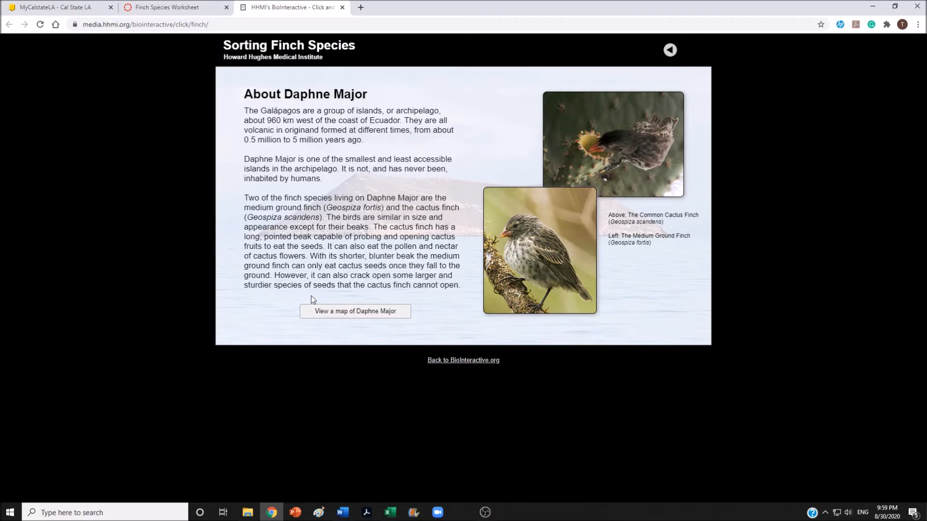
{"action": "left_click", "coordinate": [331, 312]}
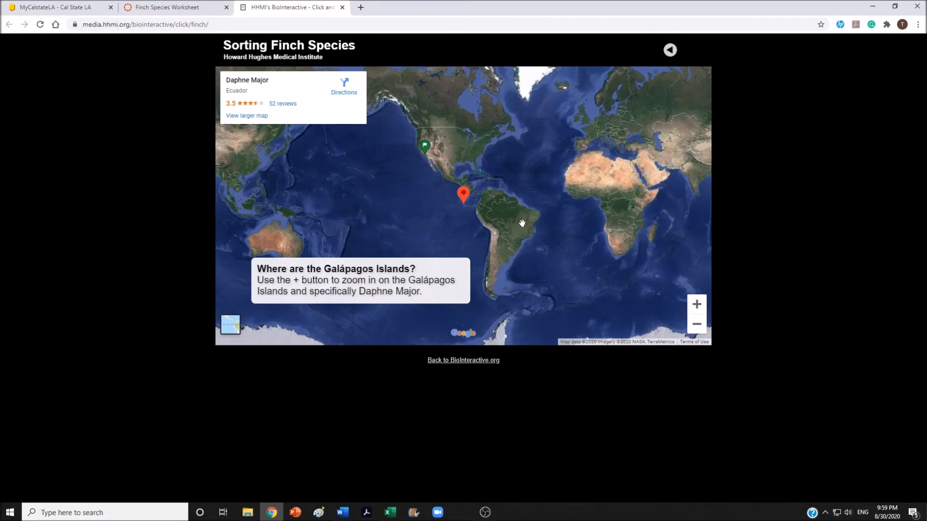
{"action": "left_click", "coordinate": [669, 53]}
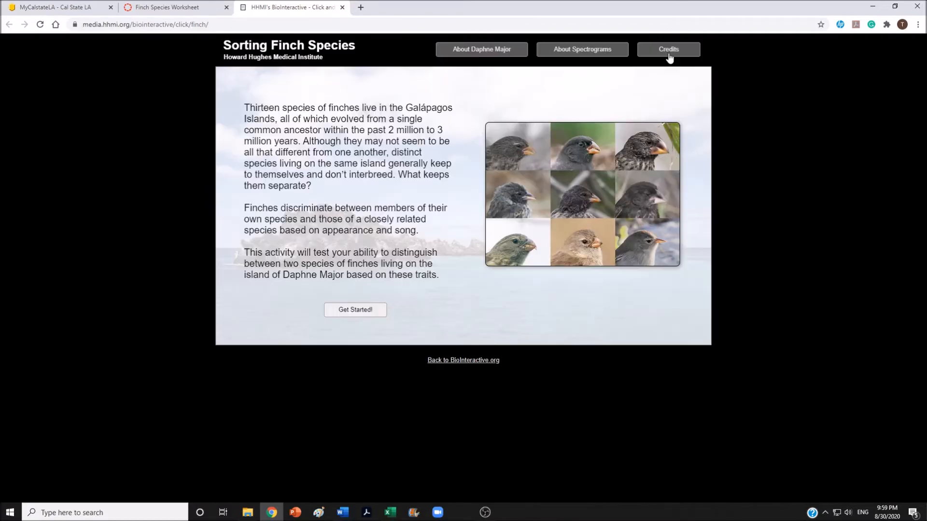
{"action": "left_click", "coordinate": [584, 55]}
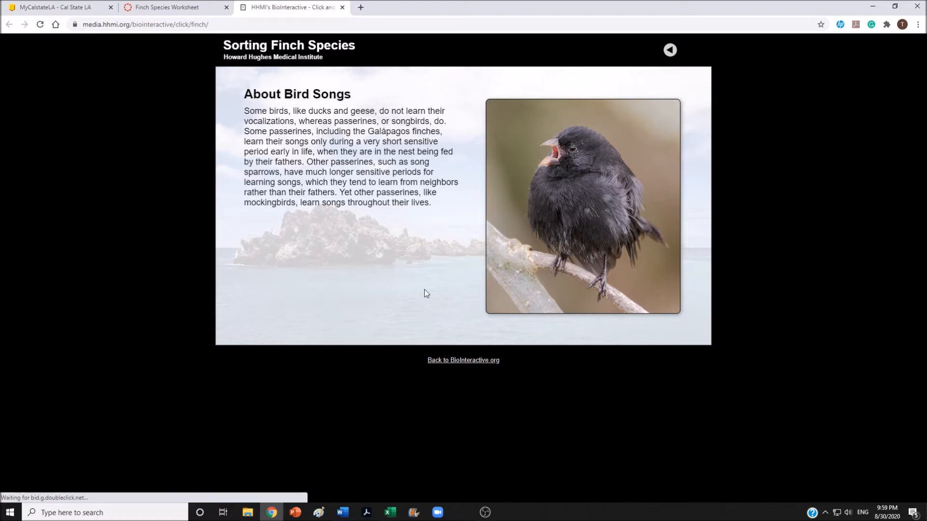
{"action": "left_click", "coordinate": [671, 49]}
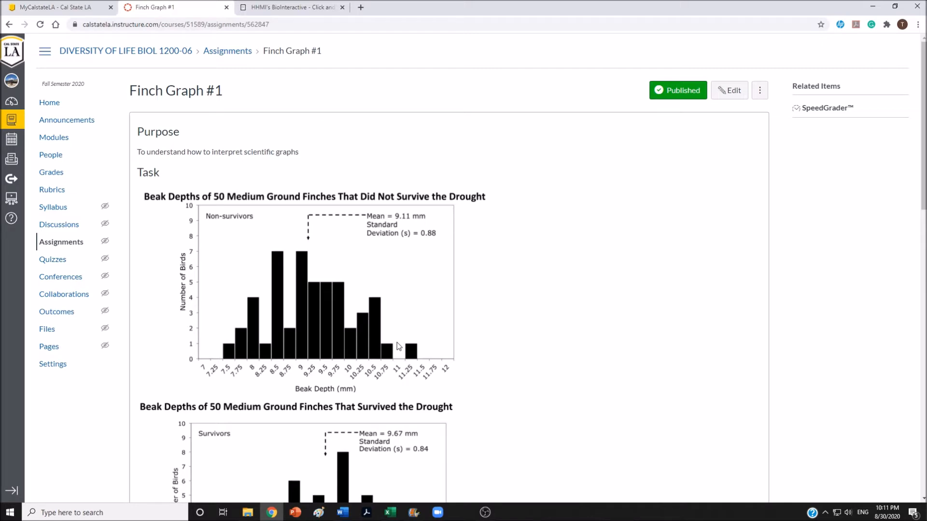
- Review the Finch Graph #1 assignment's two beak depth graphs, its six questions, the submission details and the grading rubric
{"action": "scroll", "coordinate": [396, 343], "scroll_direction": "down", "scroll_amount": 3}
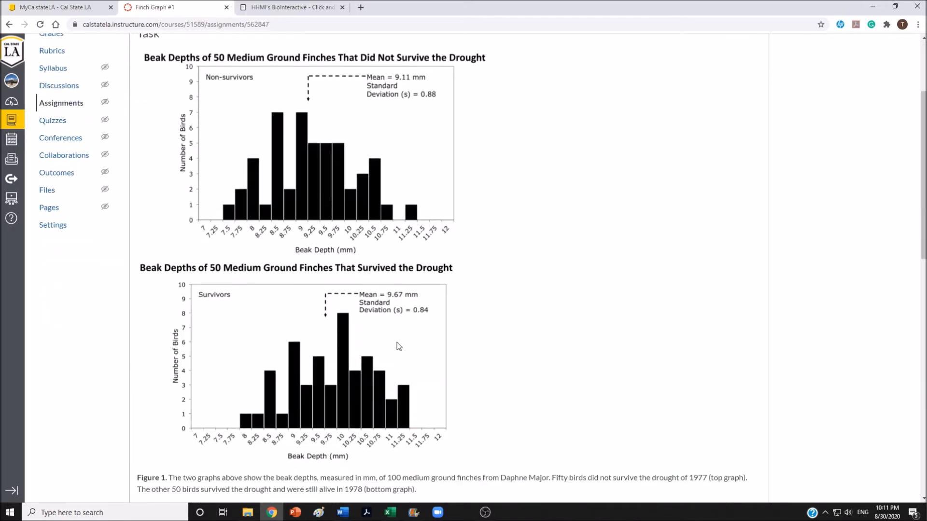
{"action": "scroll", "coordinate": [397, 343], "scroll_direction": "up", "scroll_amount": 2}
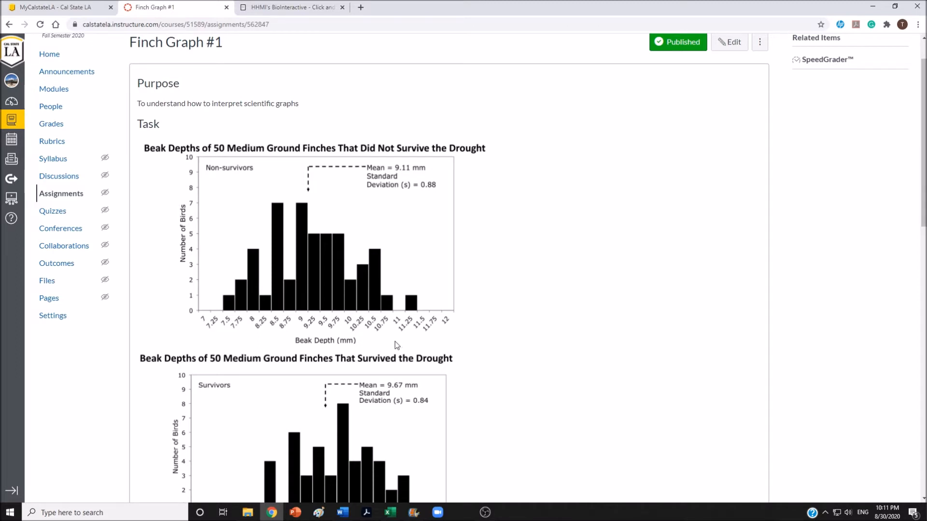
{"action": "scroll", "coordinate": [437, 328], "scroll_direction": "down", "scroll_amount": 3}
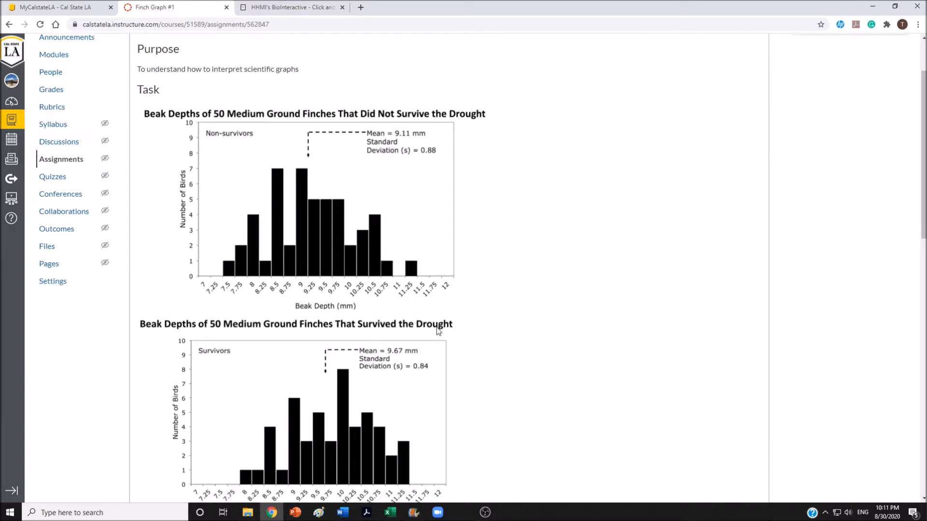
{"action": "scroll", "coordinate": [436, 328], "scroll_direction": "up", "scroll_amount": 2}
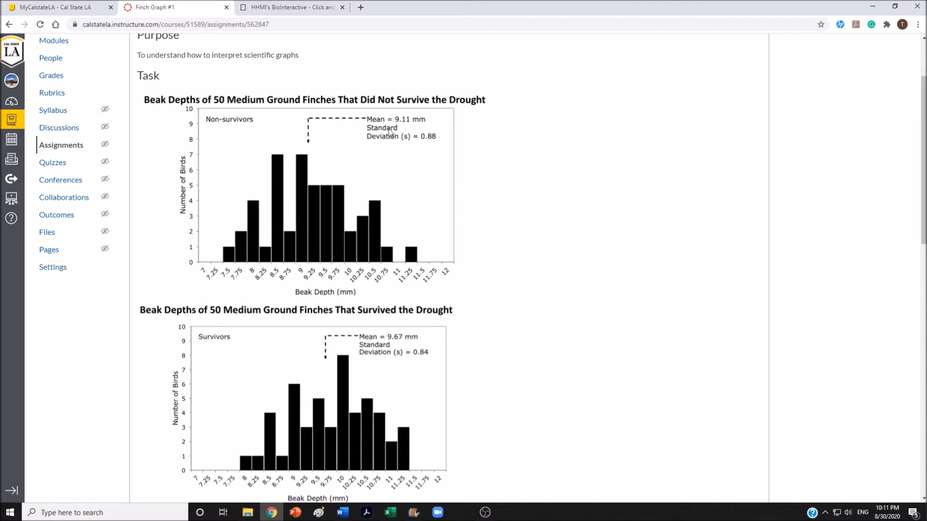
{"action": "scroll", "coordinate": [408, 329], "scroll_direction": "down", "scroll_amount": 4}
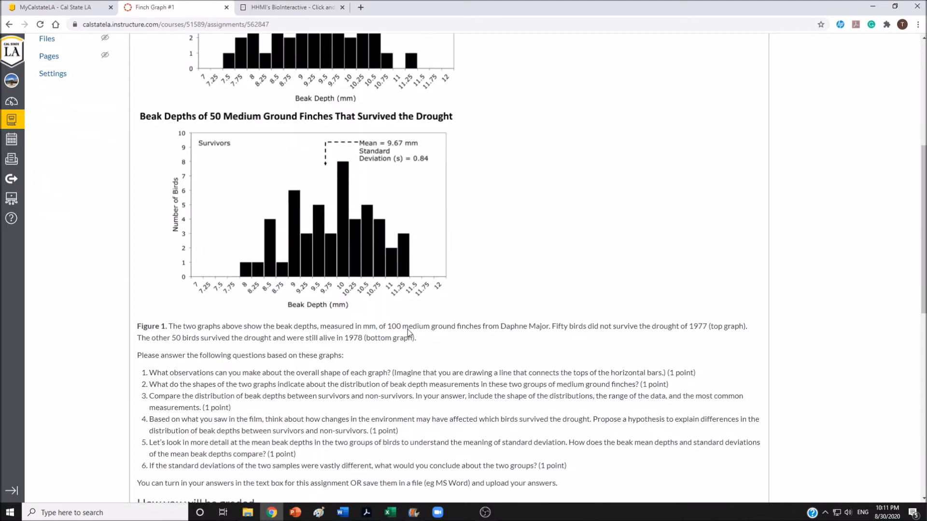
{"action": "scroll", "coordinate": [408, 330], "scroll_direction": "down", "scroll_amount": 1}
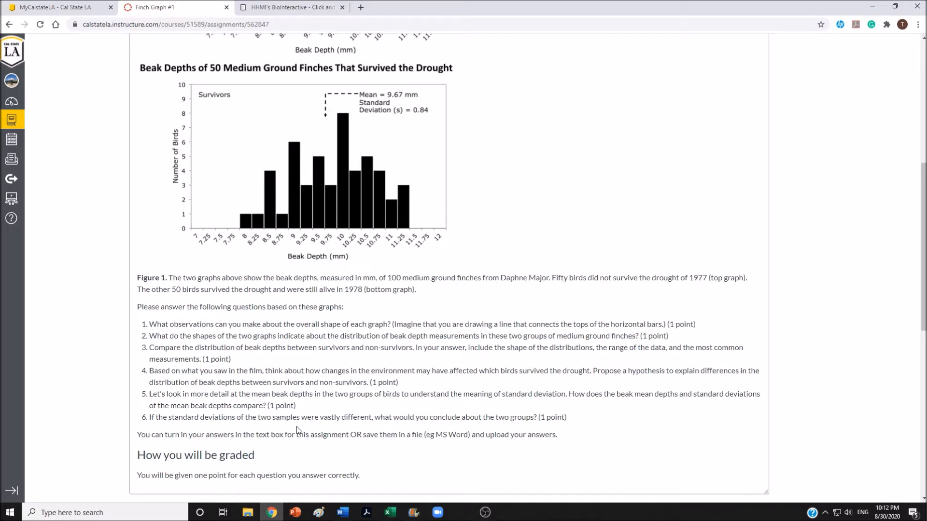
{"action": "scroll", "coordinate": [296, 421], "scroll_direction": "down", "scroll_amount": 8}
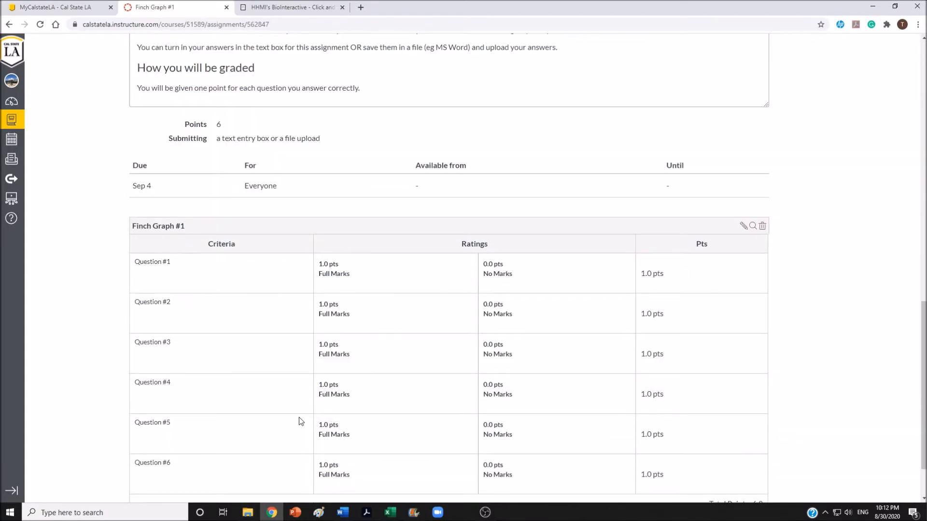
{"action": "scroll", "coordinate": [300, 421], "scroll_direction": "down", "scroll_amount": 2}
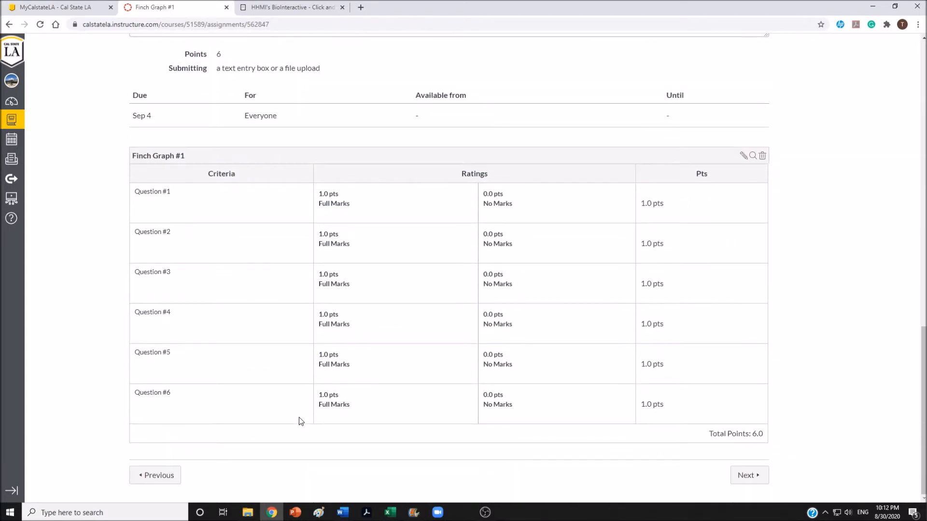
{"action": "scroll", "coordinate": [299, 421], "scroll_direction": "up", "scroll_amount": 3}
{"action": "scroll", "coordinate": [299, 421], "scroll_direction": "down", "scroll_amount": 3}
{"action": "scroll", "coordinate": [299, 418], "scroll_direction": "up", "scroll_amount": 10}
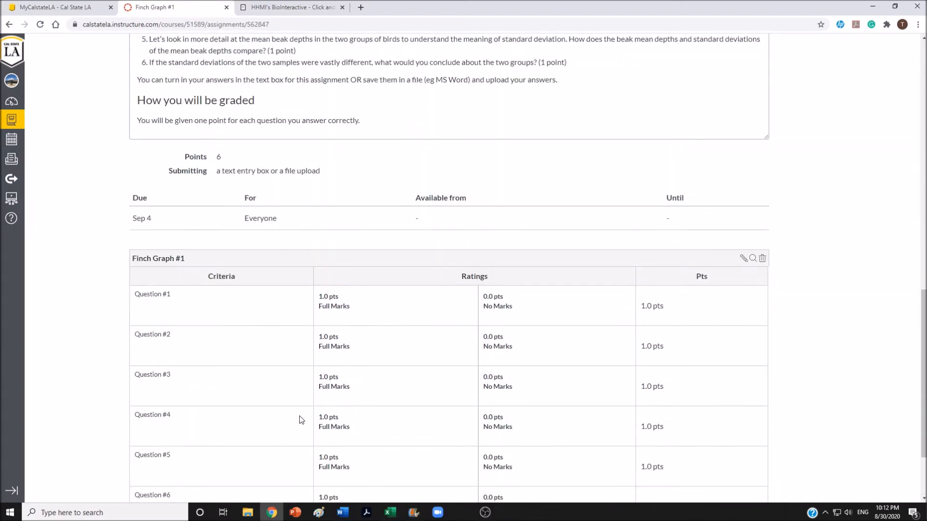
{"action": "scroll", "coordinate": [299, 419], "scroll_direction": "up", "scroll_amount": 4}
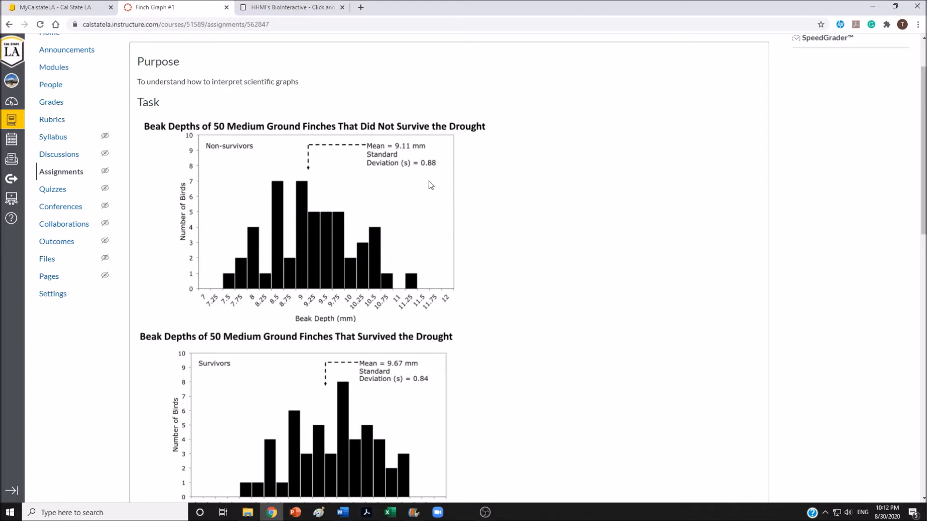
- Compare the means and standard deviations on the non-survivor and survivor graphs, and read the related questions and submission instructions
{"action": "scroll", "coordinate": [429, 181], "scroll_direction": "down", "scroll_amount": 2}
{"action": "scroll", "coordinate": [429, 181], "scroll_direction": "up", "scroll_amount": 3}
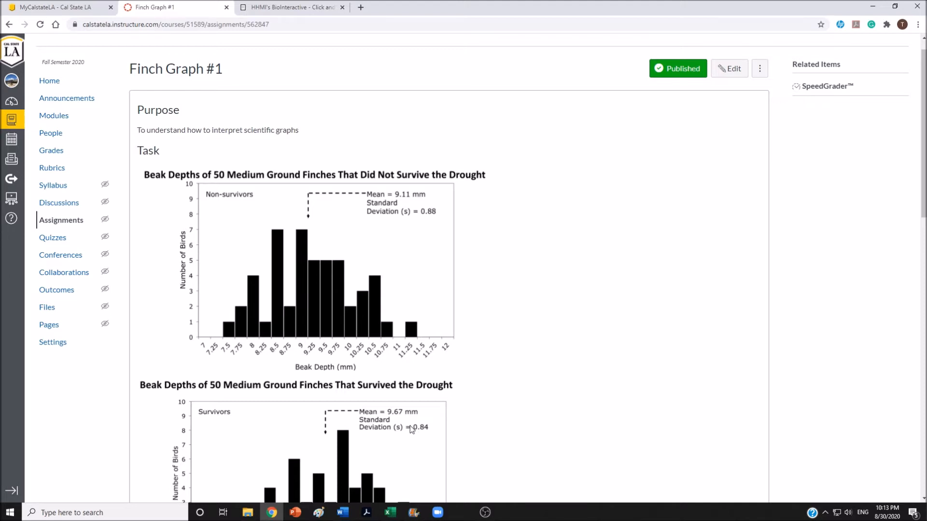
{"action": "scroll", "coordinate": [412, 429], "scroll_direction": "down", "scroll_amount": 3}
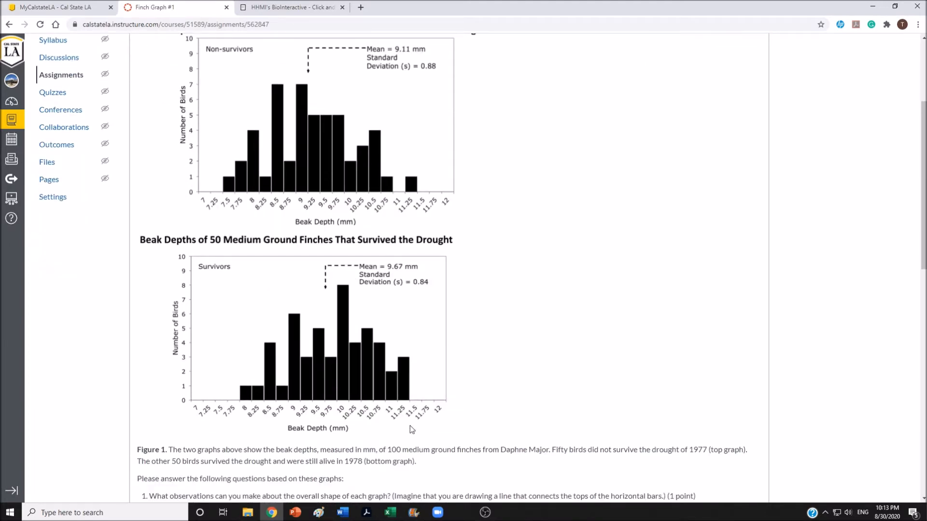
{"action": "scroll", "coordinate": [412, 429], "scroll_direction": "up", "scroll_amount": 1}
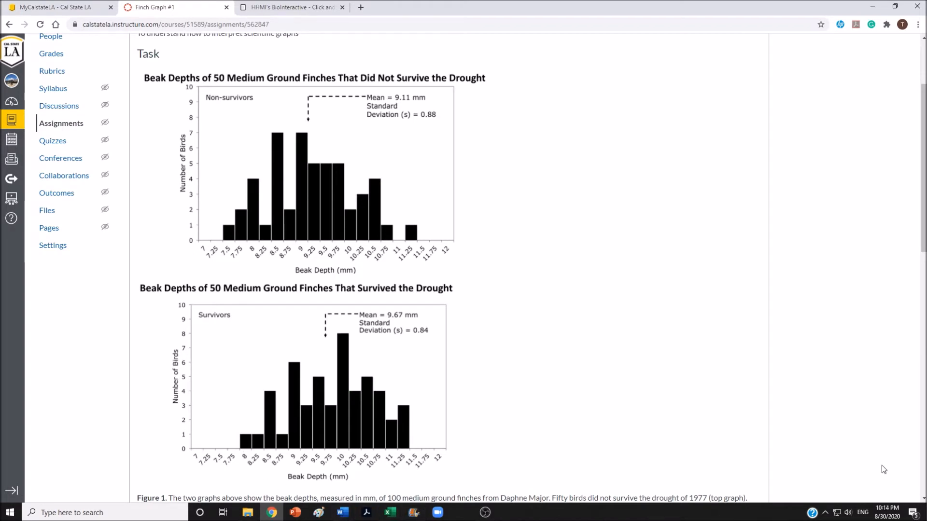
{"action": "scroll", "coordinate": [881, 465], "scroll_direction": "down", "scroll_amount": 2}
{"action": "scroll", "coordinate": [882, 465], "scroll_direction": "down", "scroll_amount": 2}
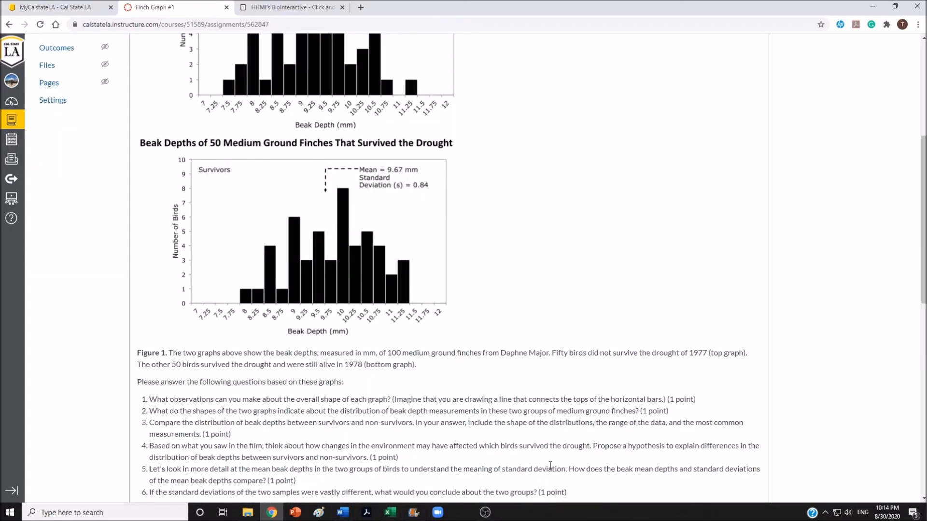
{"action": "scroll", "coordinate": [559, 421], "scroll_direction": "down", "scroll_amount": 2}
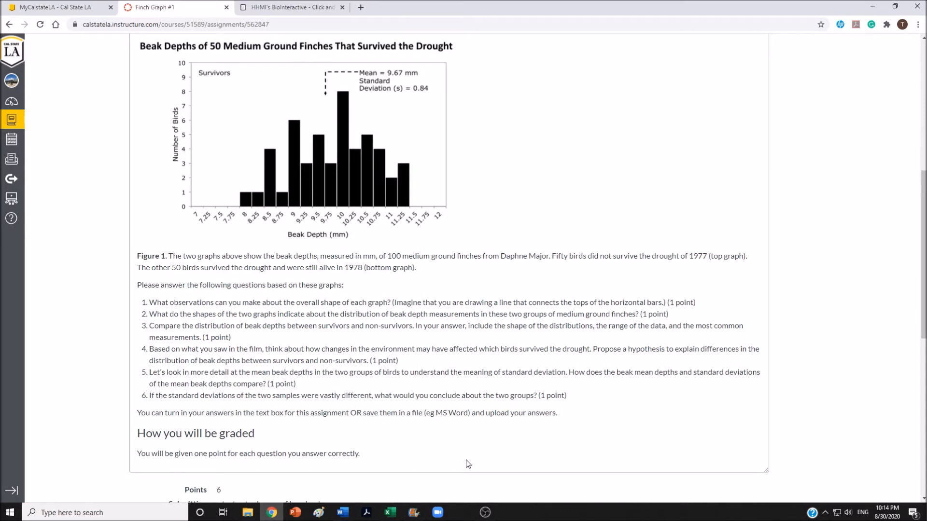
- Switch to the Finch Graph #2 document in Word and copy all of Table 1 with the finch beak depths
{"action": "mouse_move", "coordinate": [489, 516]}
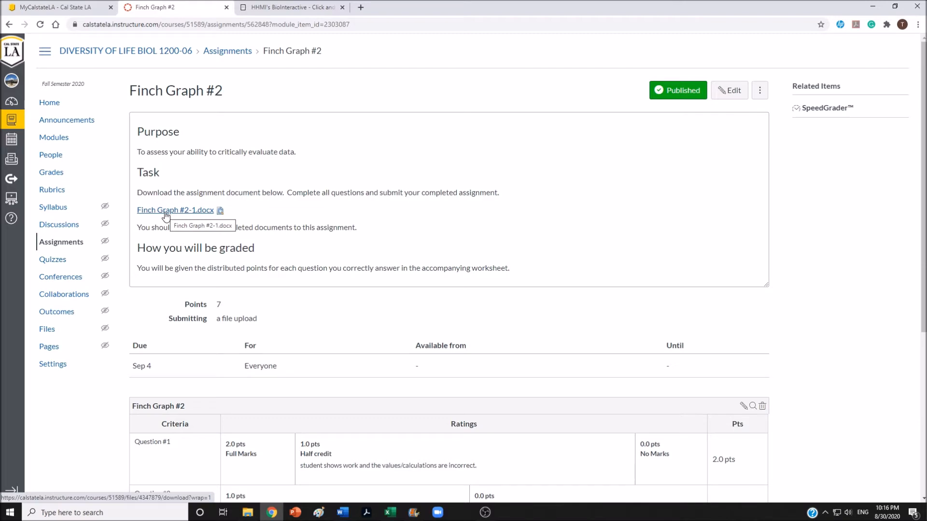
{"action": "left_click", "coordinate": [340, 515]}
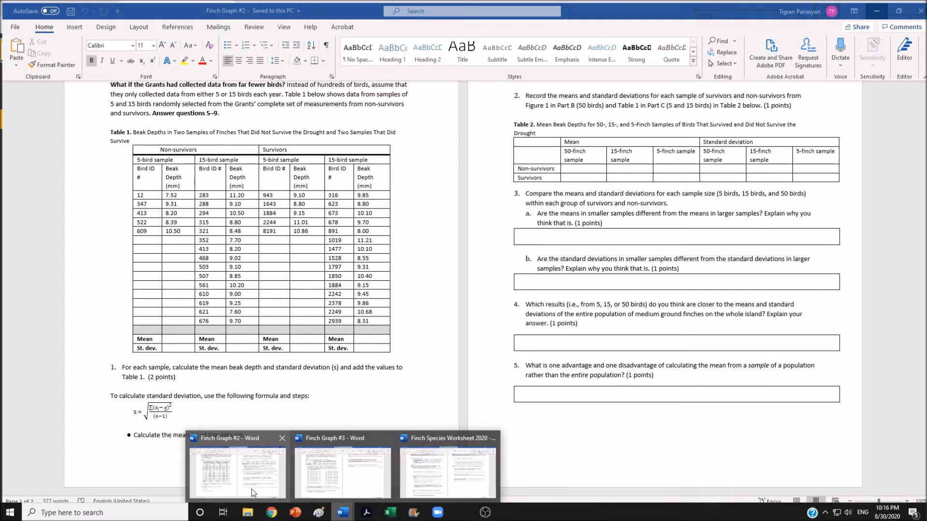
{"action": "left_click", "coordinate": [251, 489]}
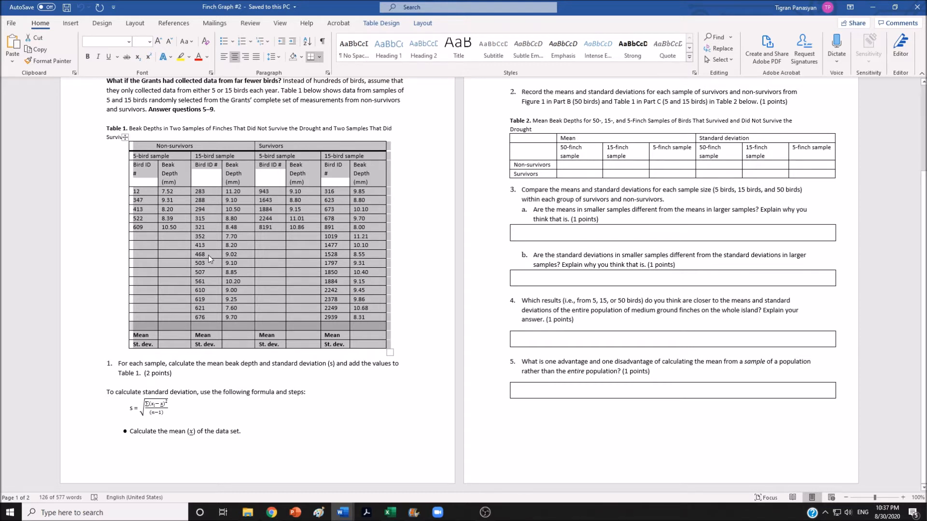
{"action": "right_click", "coordinate": [181, 211]}
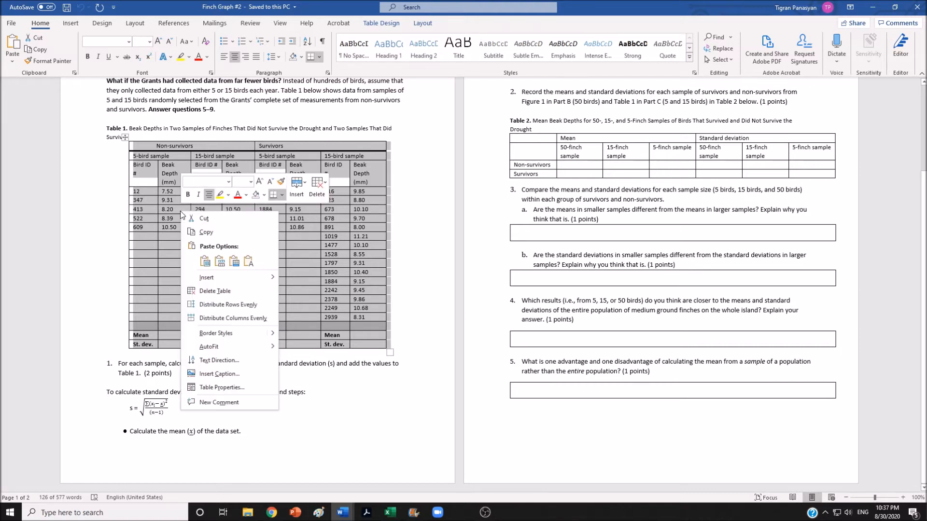
{"action": "left_click", "coordinate": [236, 232]}
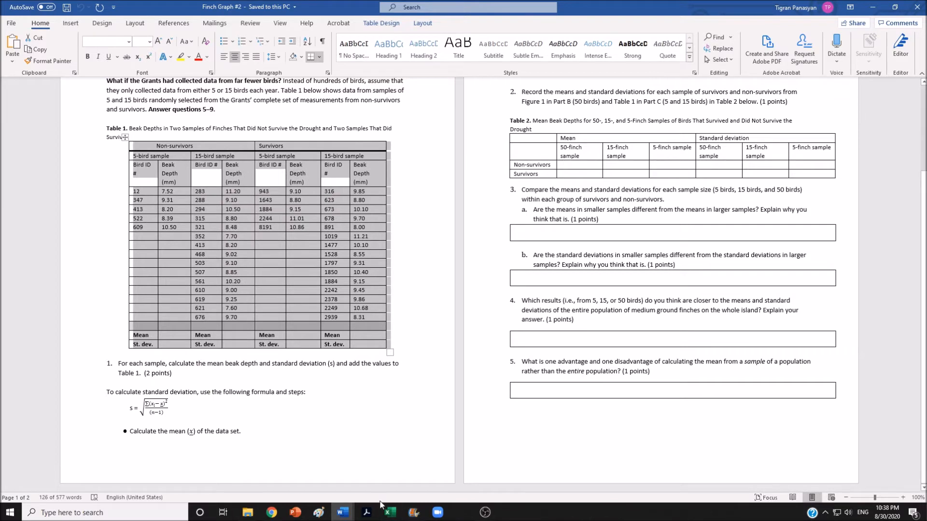
- Switch to the Statistics workbook in Excel and add a new blank worksheet
{"action": "mouse_move", "coordinate": [397, 513]}
{"action": "left_click", "coordinate": [373, 484]}
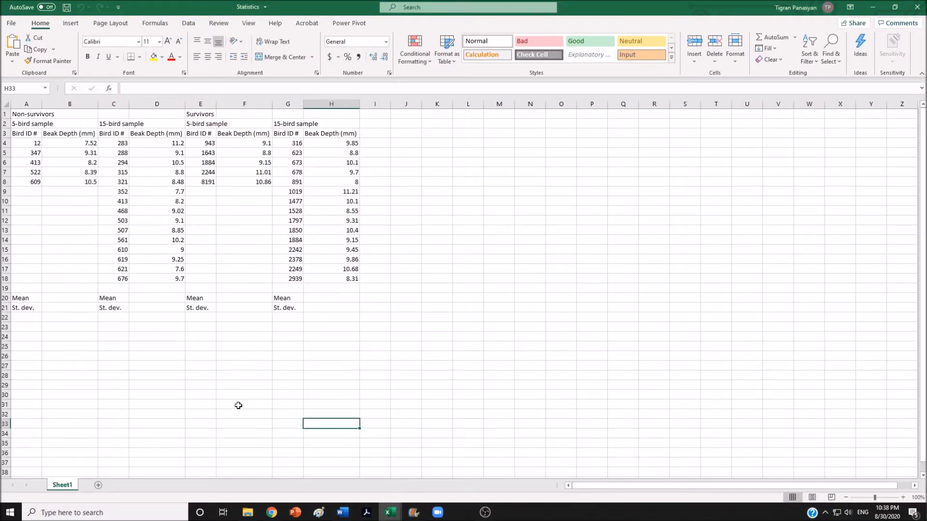
{"action": "left_click", "coordinate": [98, 485]}
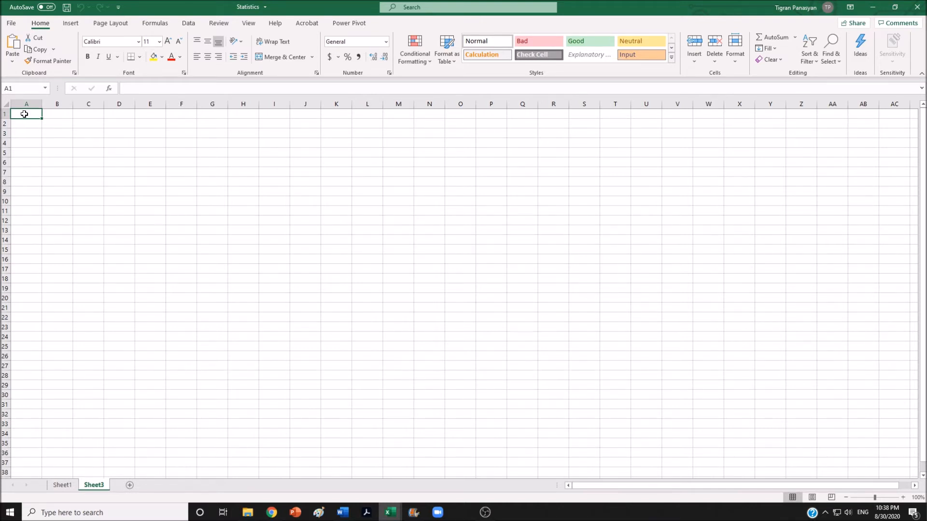
- Paste the copied beak depth table into the new sheet from cell A1 with destination formatting, accepting the size mismatch, and return to Sheet1
{"action": "left_click_drag", "start_coordinate": [41, 118], "coordinate": [387, 394]}
{"action": "right_click", "coordinate": [123, 200]}
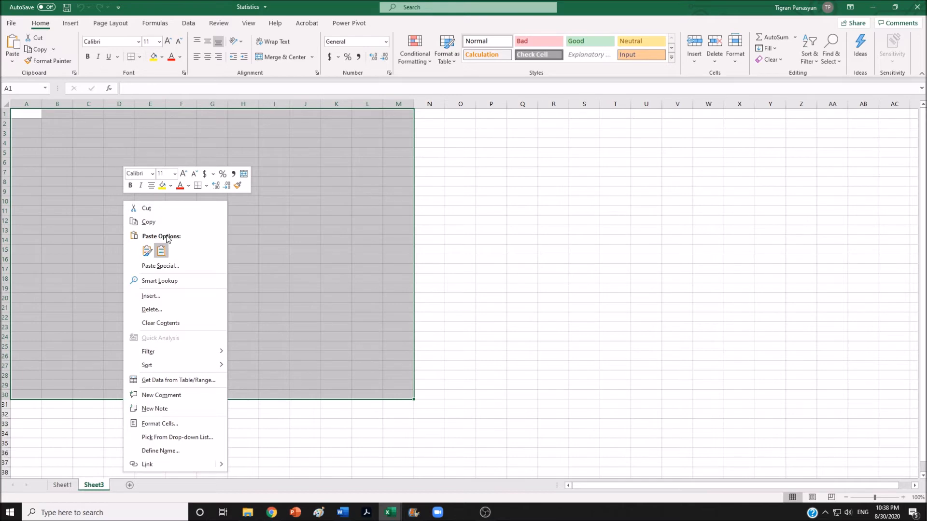
{"action": "left_click", "coordinate": [161, 252]}
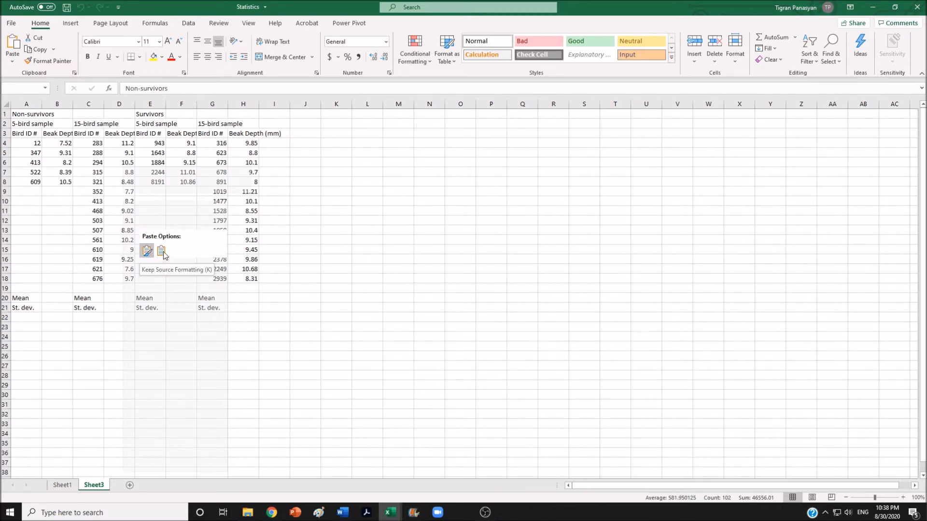
{"action": "left_click", "coordinate": [163, 251]}
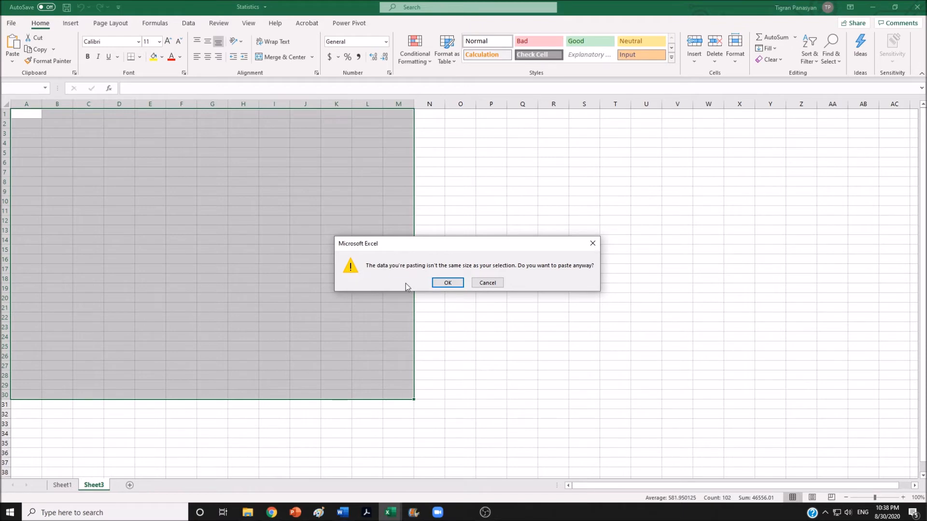
{"action": "left_click", "coordinate": [447, 283]}
{"action": "left_click", "coordinate": [371, 285]}
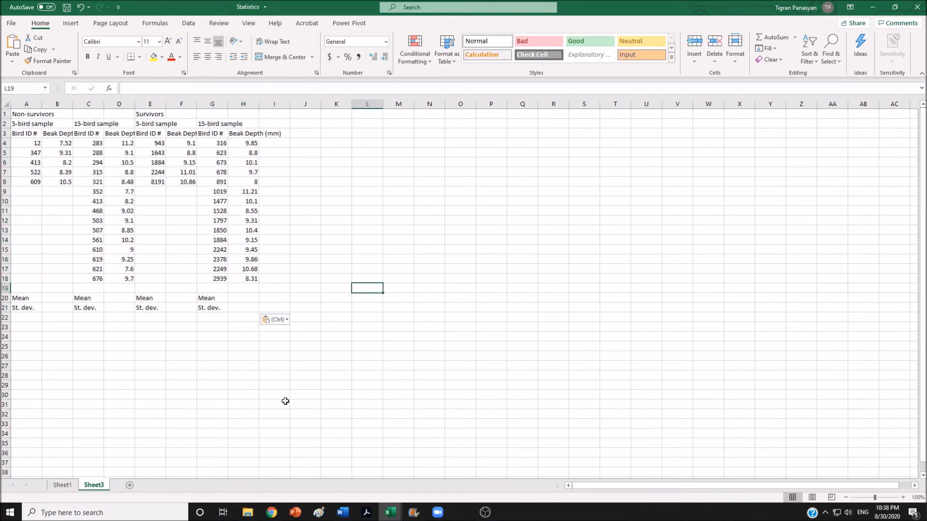
{"action": "left_click", "coordinate": [63, 485]}
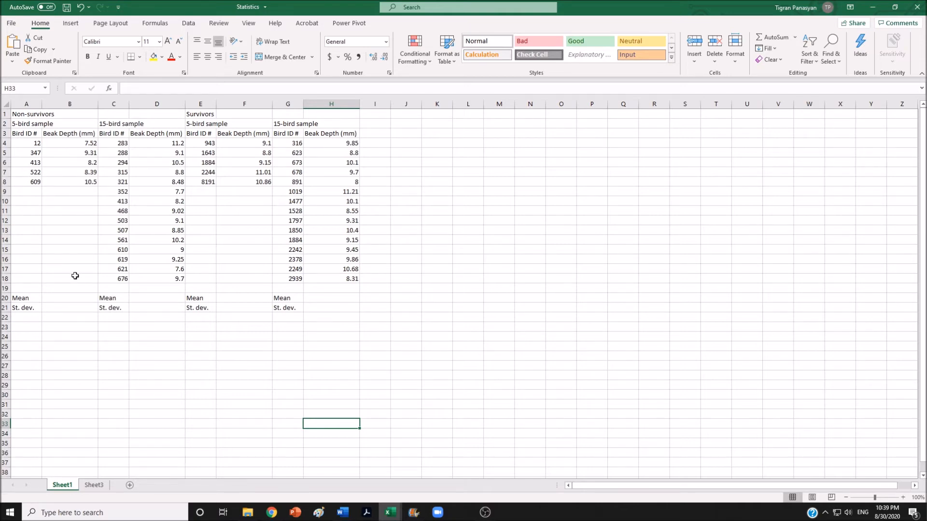
- Calculate the mean beak depth of the non-survivor 5-bird sample in B20 with AVERAGE over B4:B8
{"action": "left_click", "coordinate": [62, 301]}
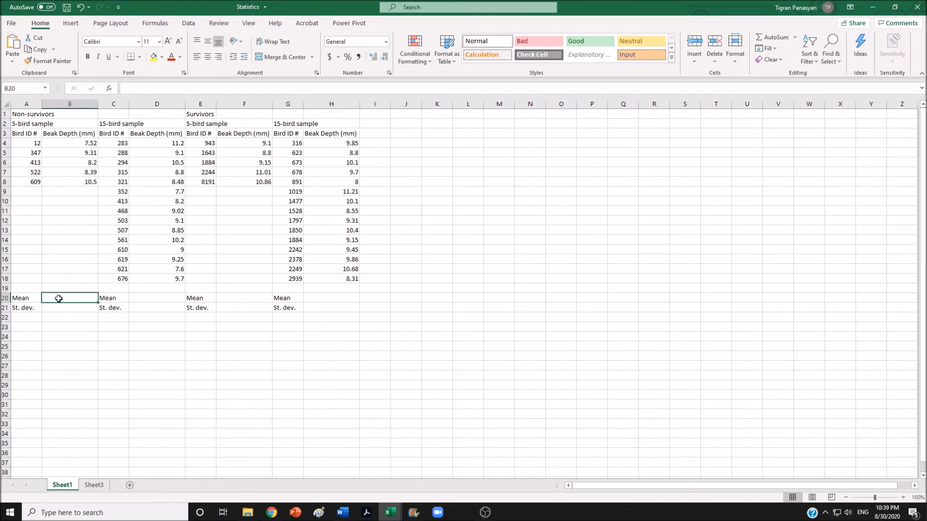
{"action": "double_click", "coordinate": [59, 298]}
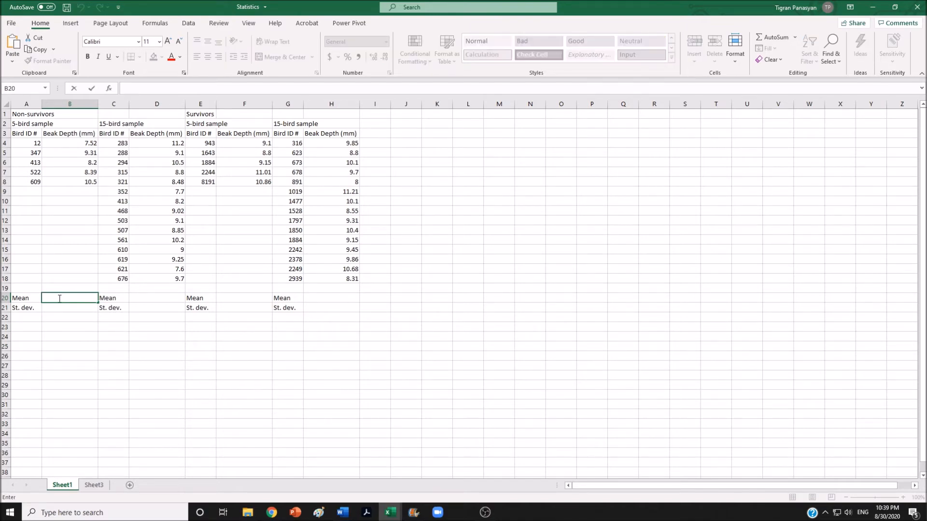
{"action": "type", "text": "="}
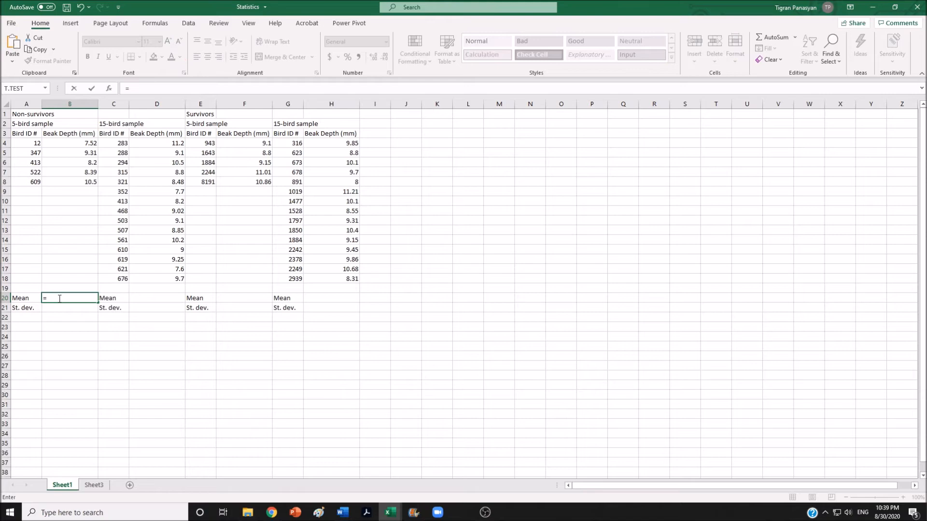
{"action": "type", "text": "A"}
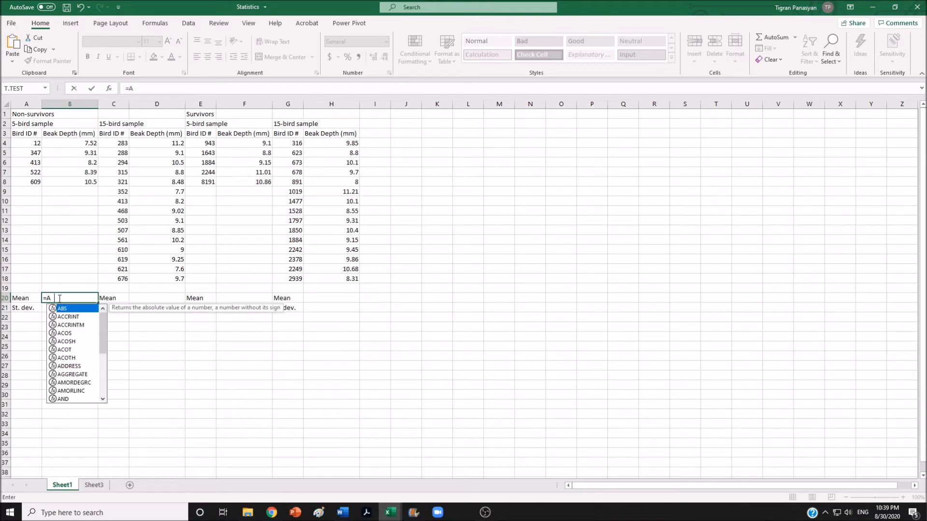
{"action": "type", "text": "v"}
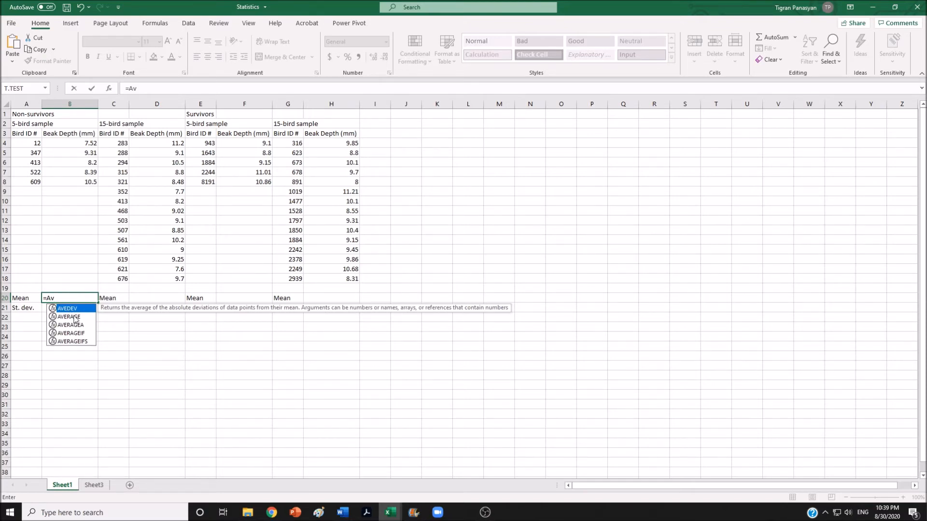
{"action": "double_click", "coordinate": [75, 317]}
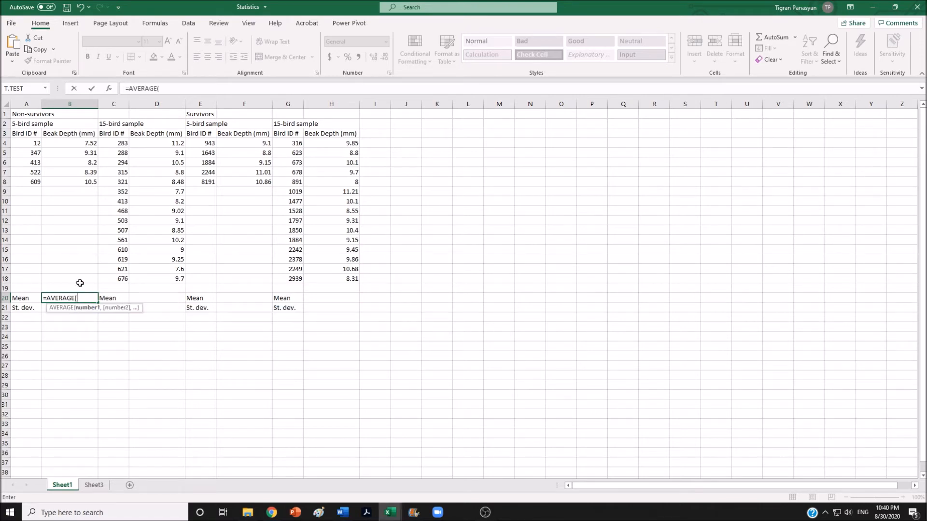
{"action": "left_click_drag", "start_coordinate": [67, 144], "coordinate": [73, 179]}
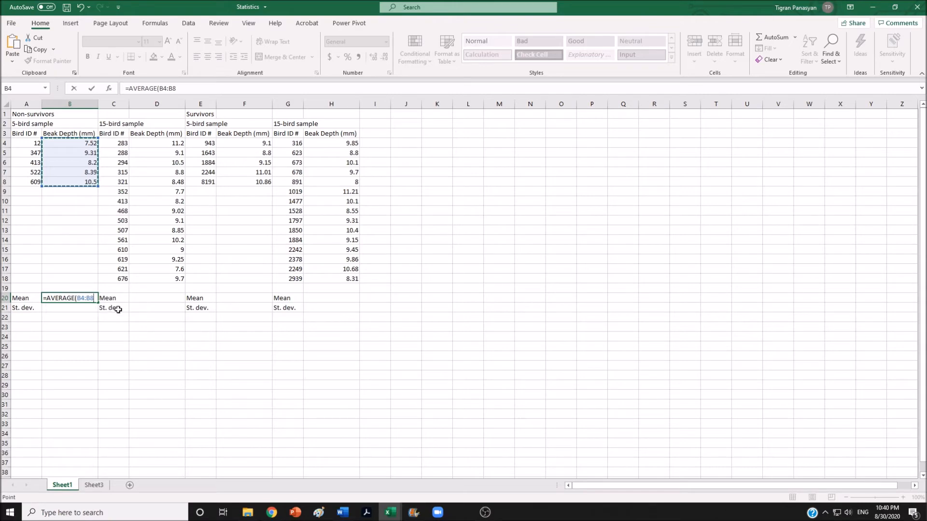
{"action": "key", "text": "Return"}
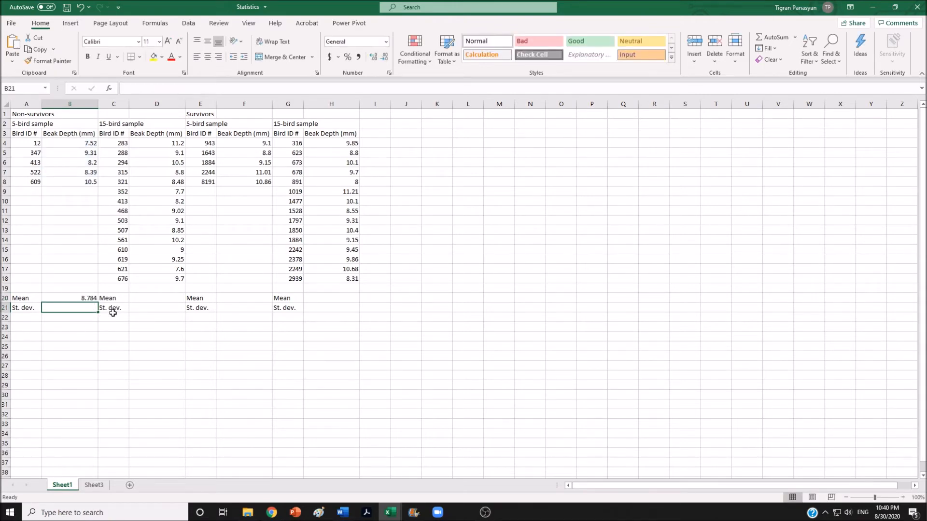
- Calculate the standard deviation of the non-survivor 5-bird sample in B21 with STDEV.S over B4:B8
{"action": "double_click", "coordinate": [71, 307]}
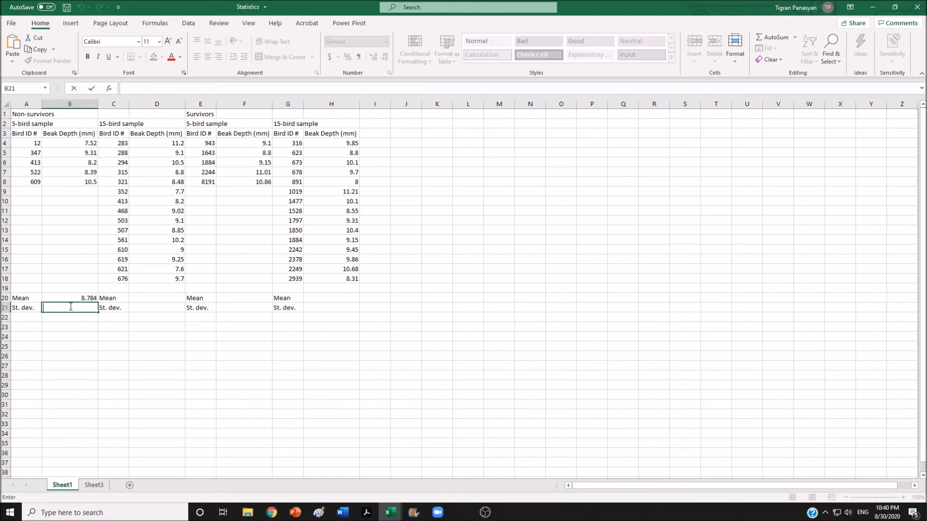
{"action": "type", "text": "="}
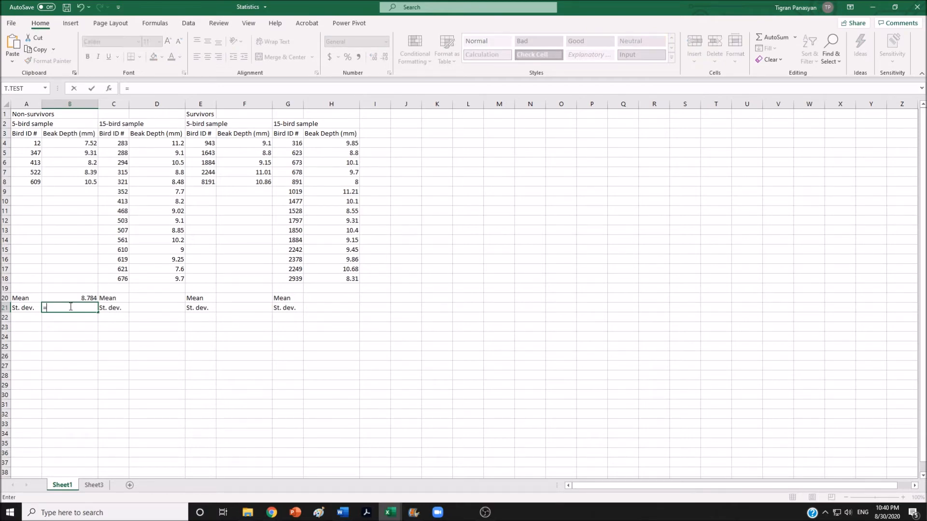
{"action": "type", "text": "st"}
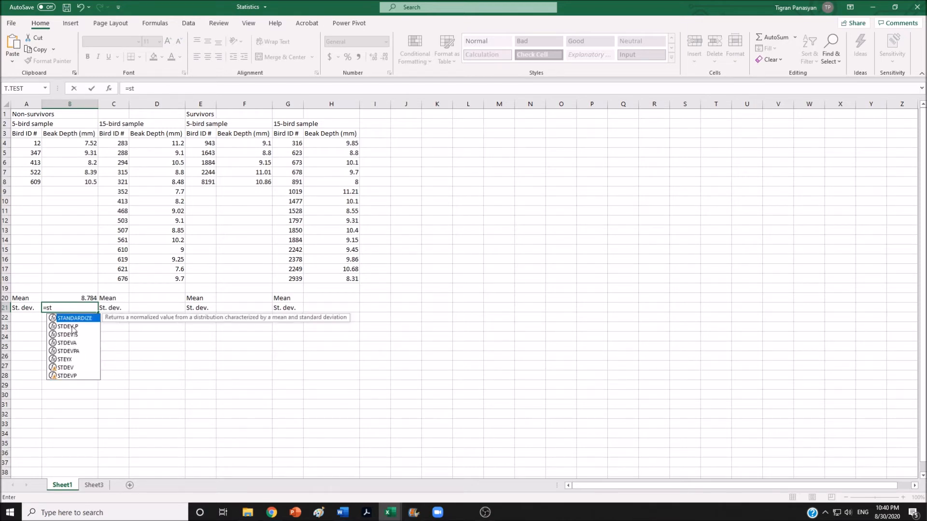
{"action": "left_click", "coordinate": [73, 327]}
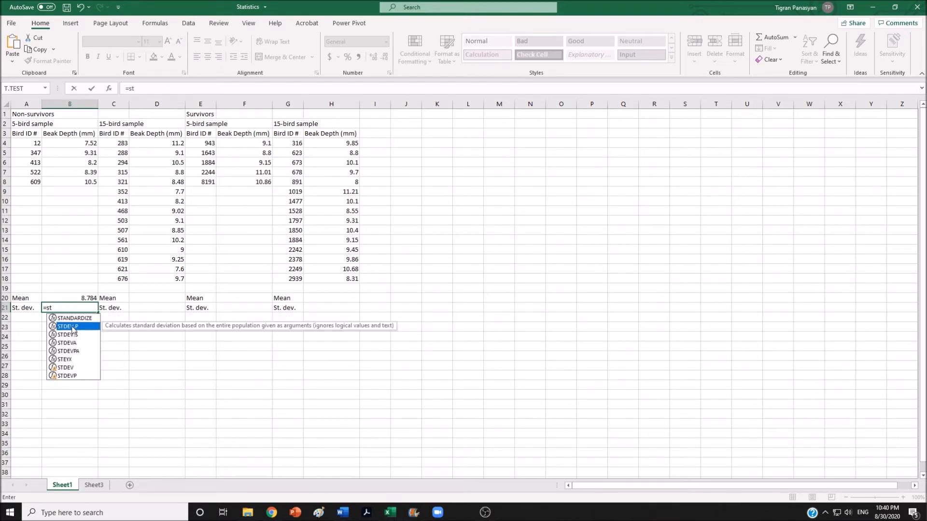
{"action": "left_click", "coordinate": [73, 335]}
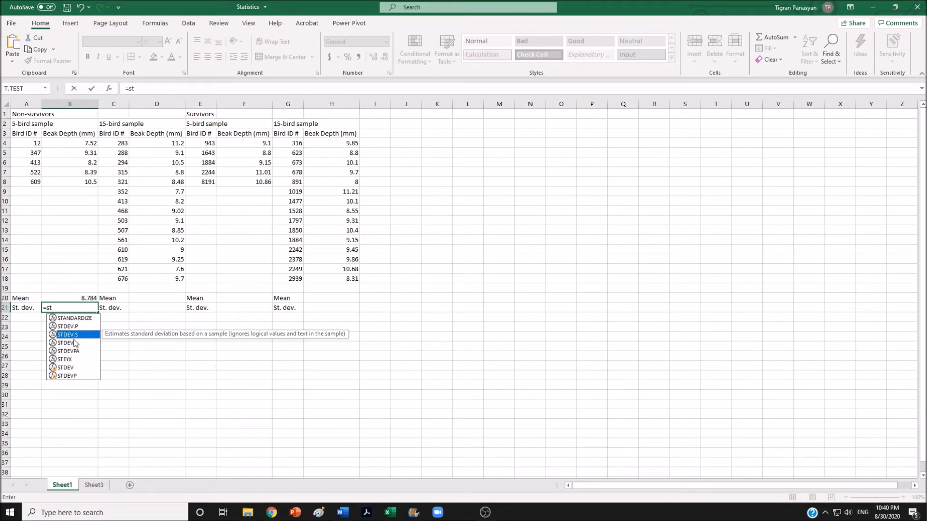
{"action": "double_click", "coordinate": [72, 334]}
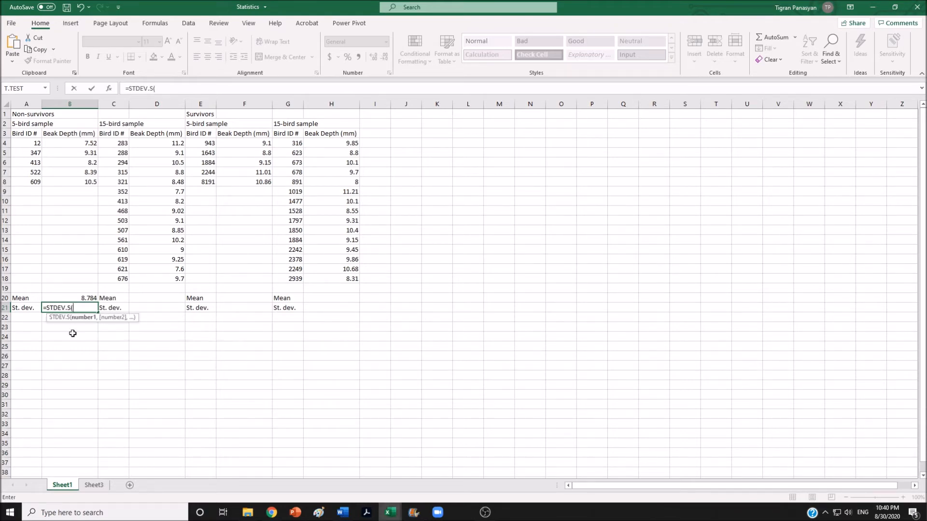
{"action": "left_click_drag", "start_coordinate": [82, 143], "coordinate": [87, 179]}
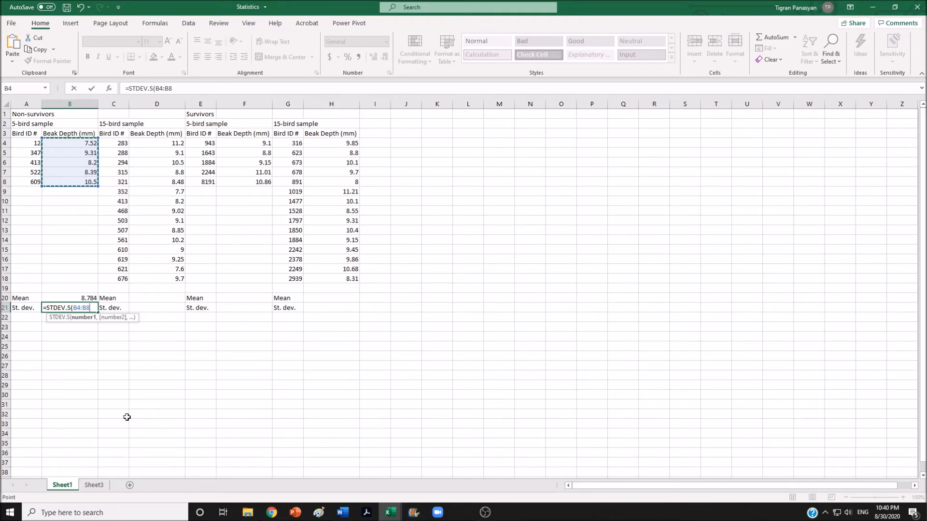
{"action": "key", "text": "Return"}
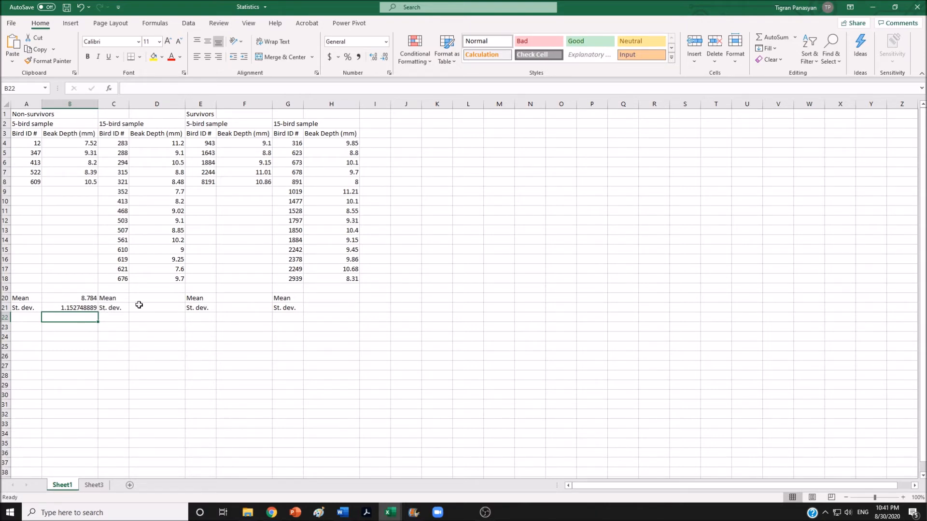
- Try filling the mean formula from B20 across row 20 to H20, and undo the fill
{"action": "left_click", "coordinate": [58, 300]}
{"action": "left_click_drag", "start_coordinate": [97, 300], "coordinate": [360, 301]}
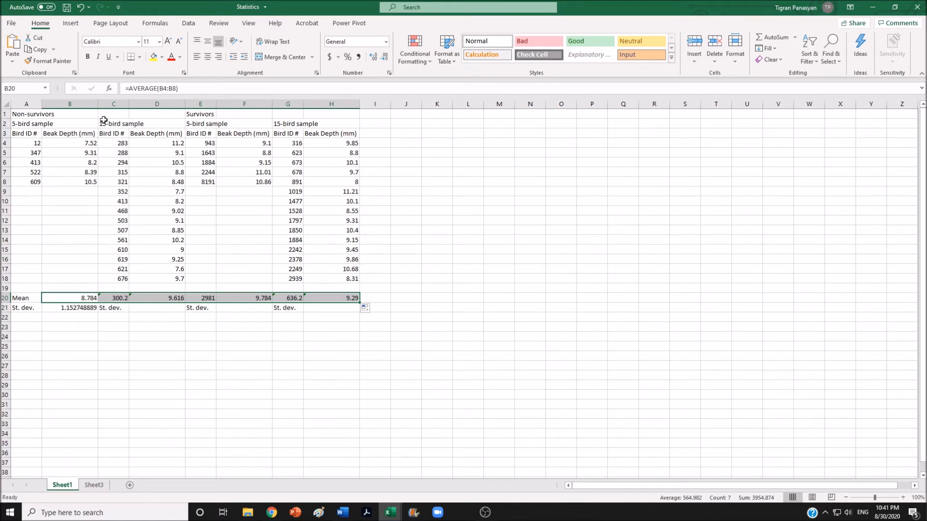
{"action": "left_click", "coordinate": [80, 9]}
{"action": "left_click", "coordinate": [171, 346]}
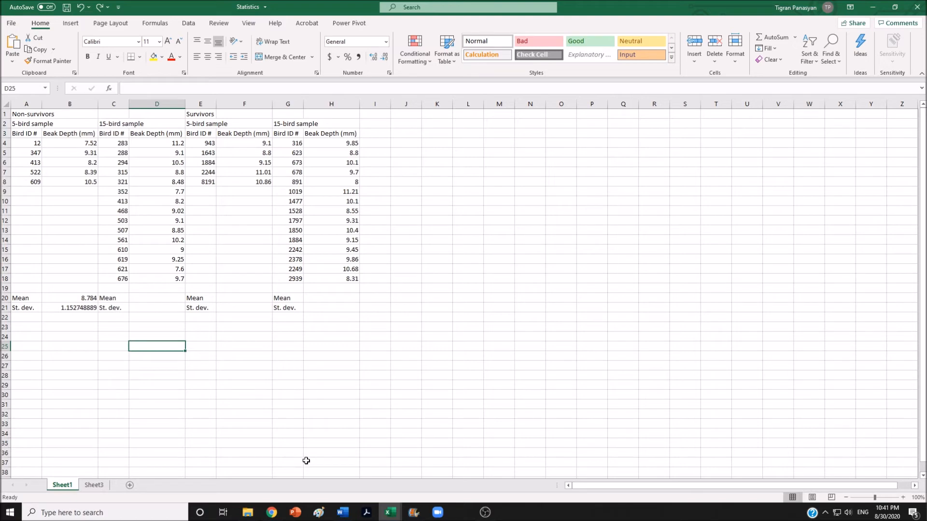
{"action": "left_click", "coordinate": [485, 512]}
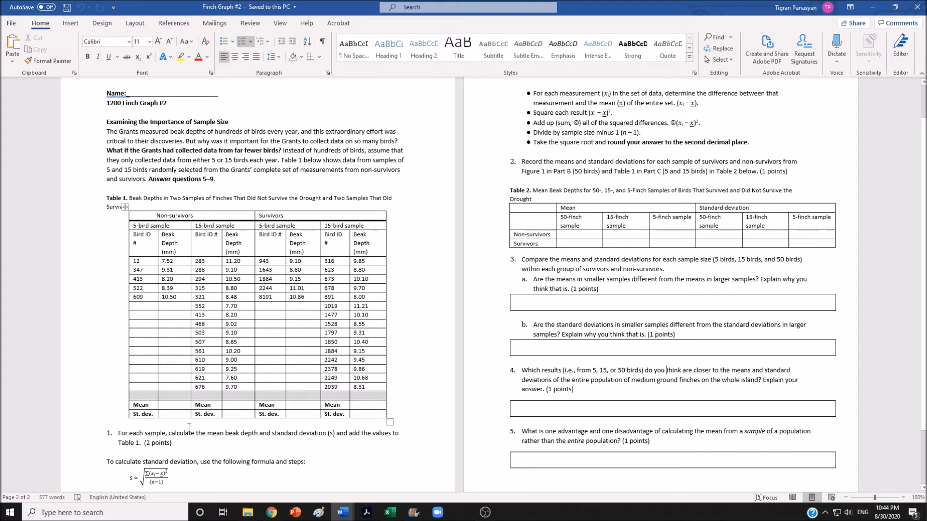
- Review the Finch Graph #2 tables and questions in Word, and check the 50-bird means and standard deviations on the Finch Graph #1 page in Chrome
{"action": "scroll", "coordinate": [112, 404], "scroll_direction": "down", "scroll_amount": 1}
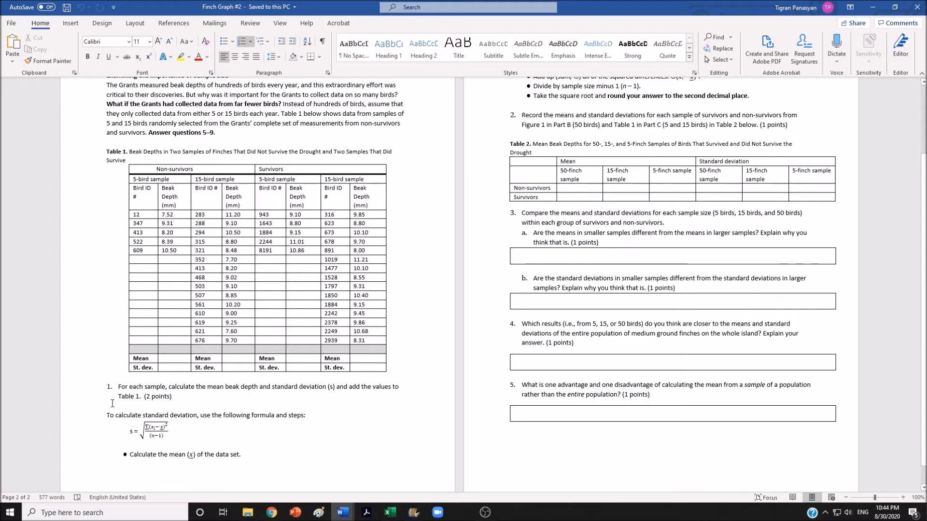
{"action": "scroll", "coordinate": [113, 404], "scroll_direction": "up", "scroll_amount": 2}
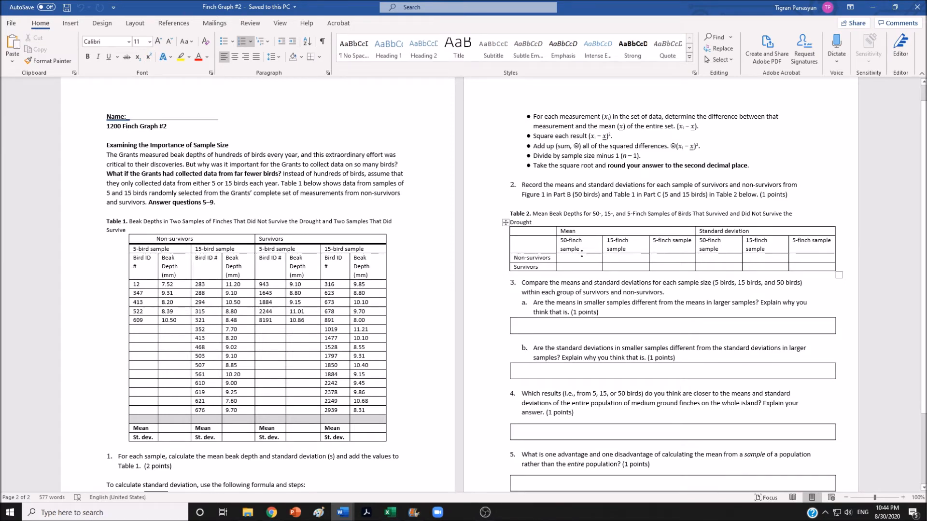
{"action": "key", "text": "alt+Tab"}
{"action": "scroll", "coordinate": [274, 188], "scroll_direction": "down", "scroll_amount": 1}
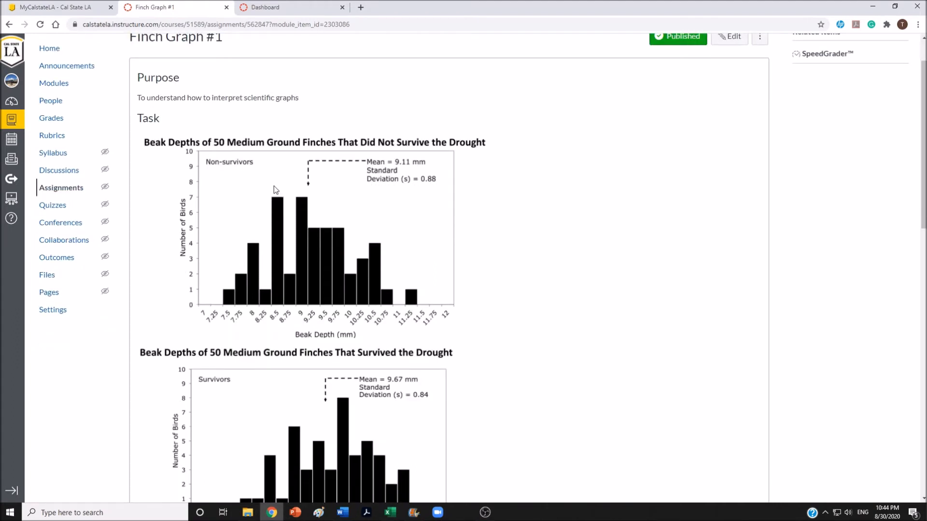
{"action": "scroll", "coordinate": [430, 112], "scroll_direction": "down", "scroll_amount": 1}
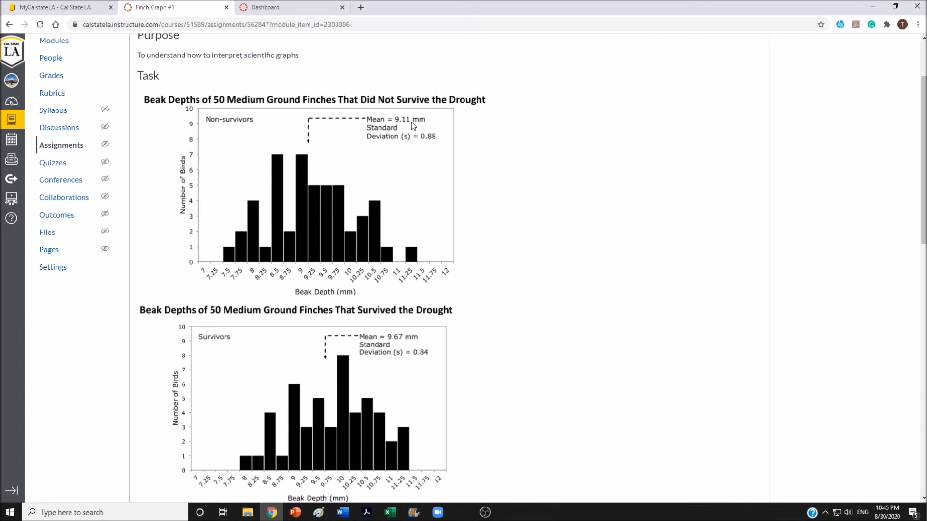
{"action": "key", "text": "alt+Tab"}
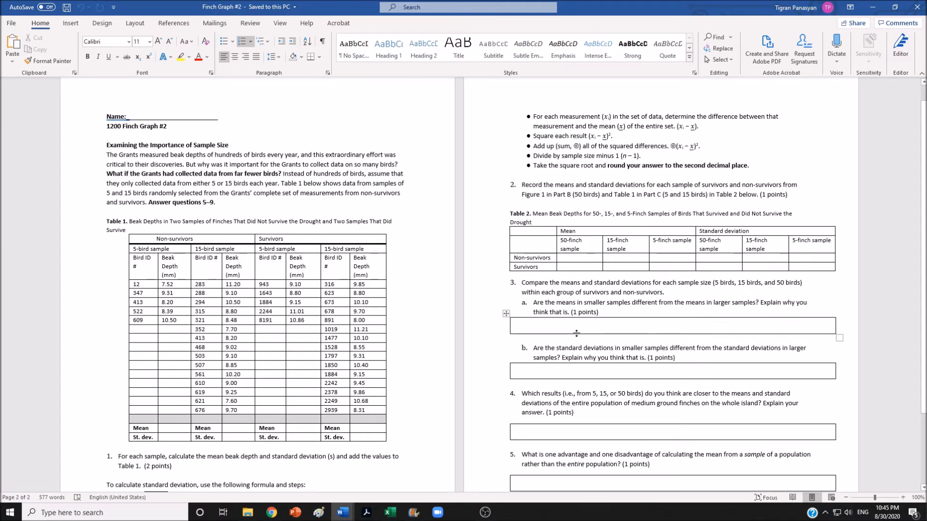
{"action": "scroll", "coordinate": [577, 333], "scroll_direction": "down", "scroll_amount": 1}
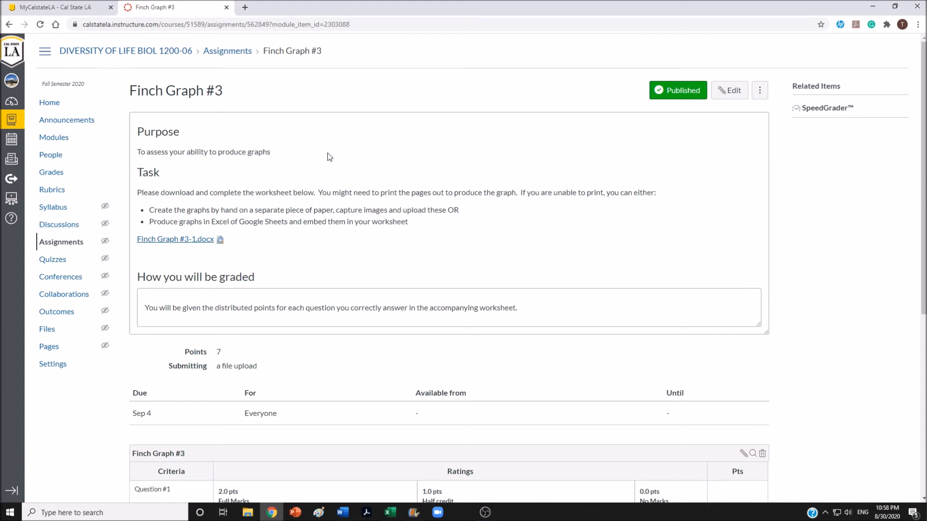
- Read the Finch Graph #3 assignment instructions and its grading rubric
{"action": "scroll", "coordinate": [259, 332], "scroll_direction": "down", "scroll_amount": 3}
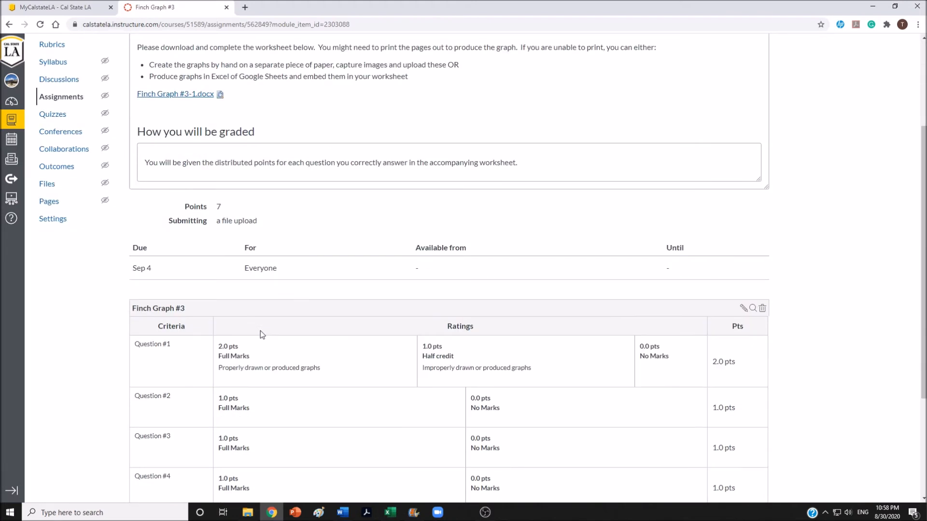
{"action": "scroll", "coordinate": [260, 331], "scroll_direction": "up", "scroll_amount": 2}
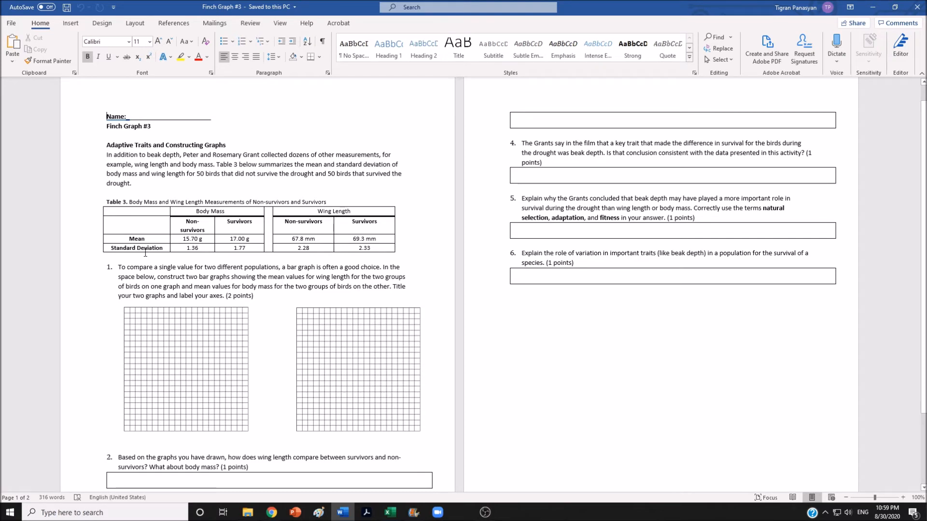
- Switch to the Graph 3 workbook in Excel and insert an empty 2-D clustered column chart, placed beside the body mass chart around columns H to O
{"action": "left_click", "coordinate": [390, 513]}
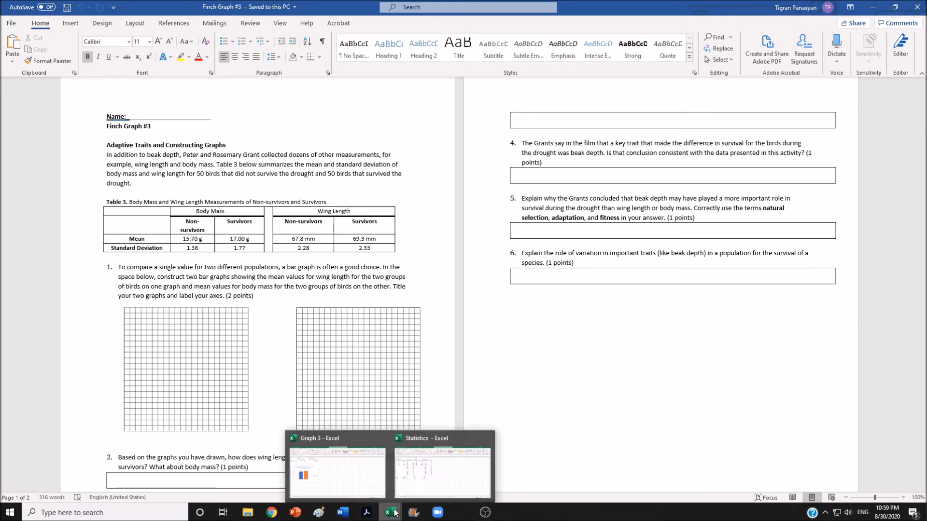
{"action": "left_click", "coordinate": [365, 488]}
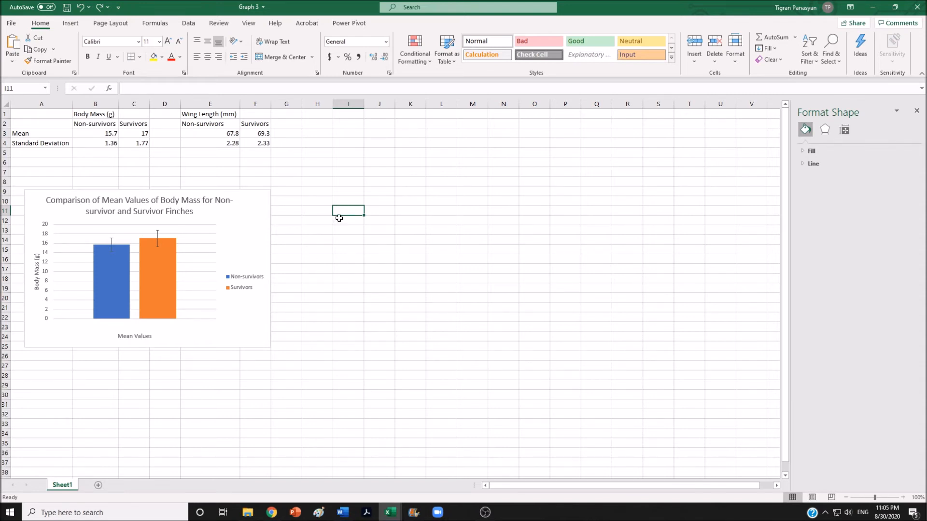
{"action": "left_click", "coordinate": [342, 201]}
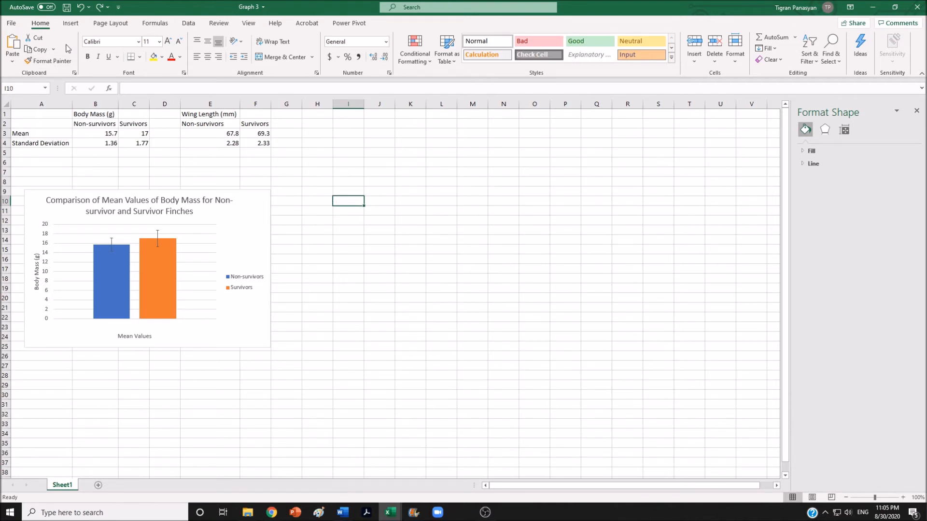
{"action": "left_click", "coordinate": [71, 24]}
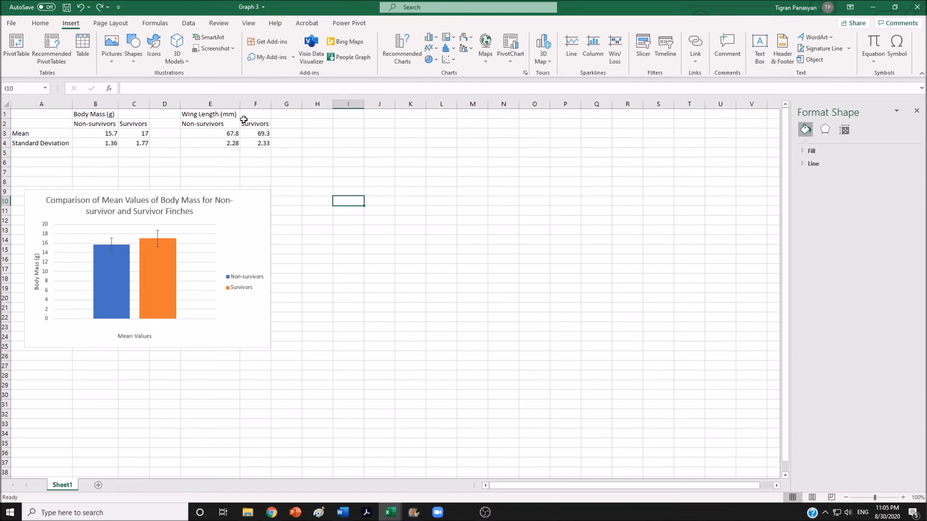
{"action": "left_click", "coordinate": [431, 42]}
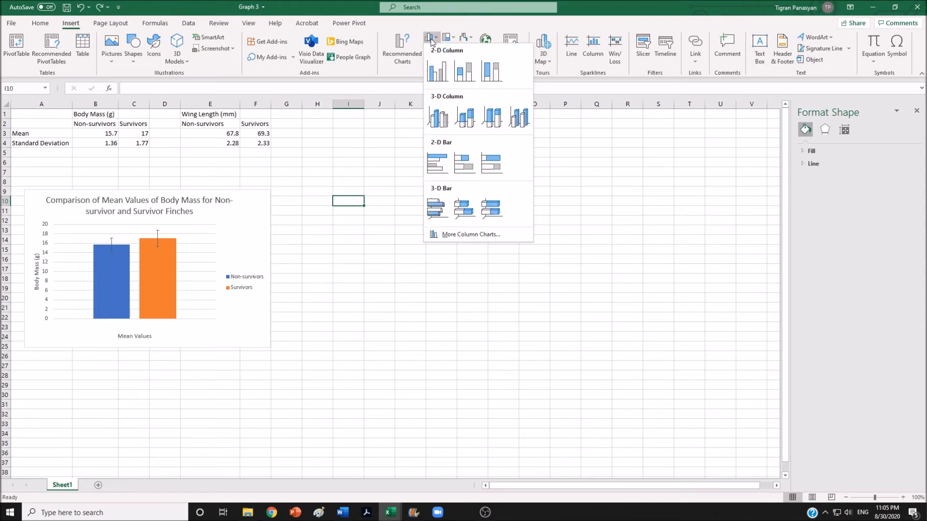
{"action": "left_click", "coordinate": [442, 77]}
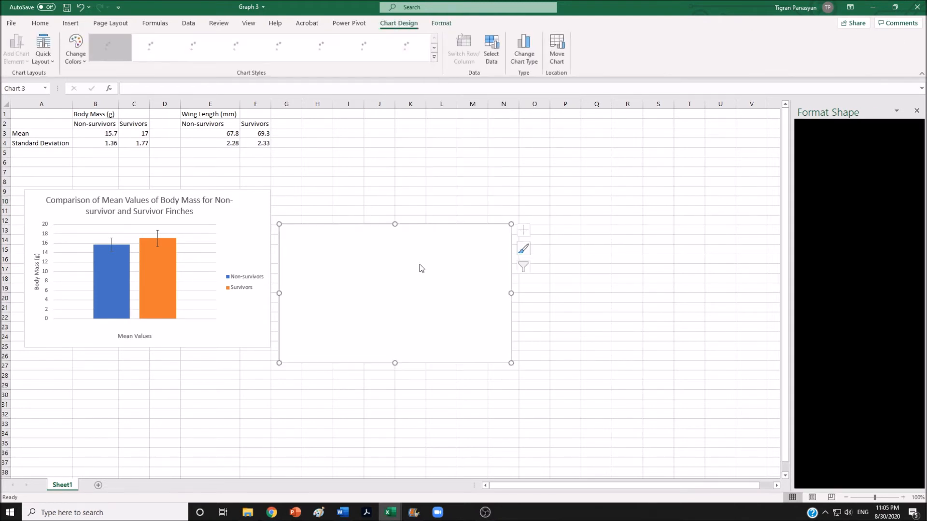
{"action": "left_click_drag", "start_coordinate": [432, 261], "coordinate": [453, 234]}
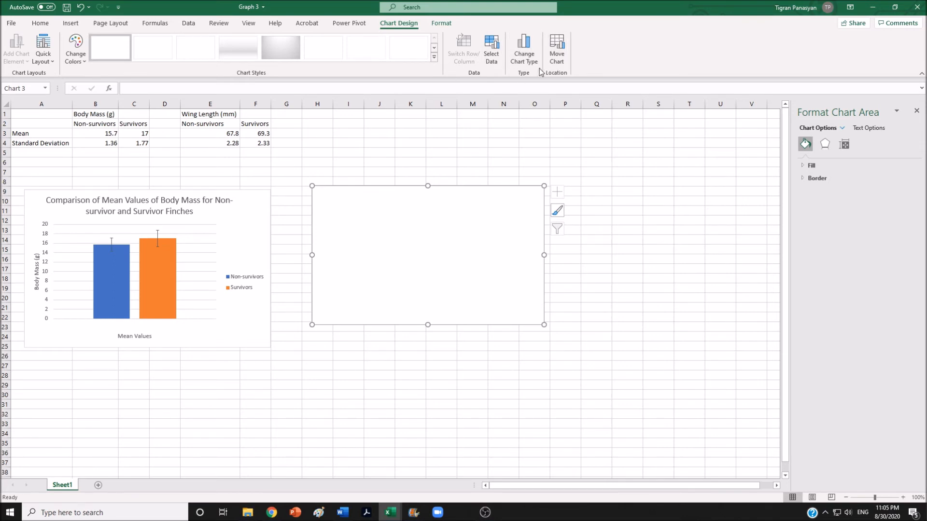
- Add a data series to the empty chart, named from cell E2 with the Non-survivors wing length mean in E3 as its value
{"action": "left_click", "coordinate": [493, 67]}
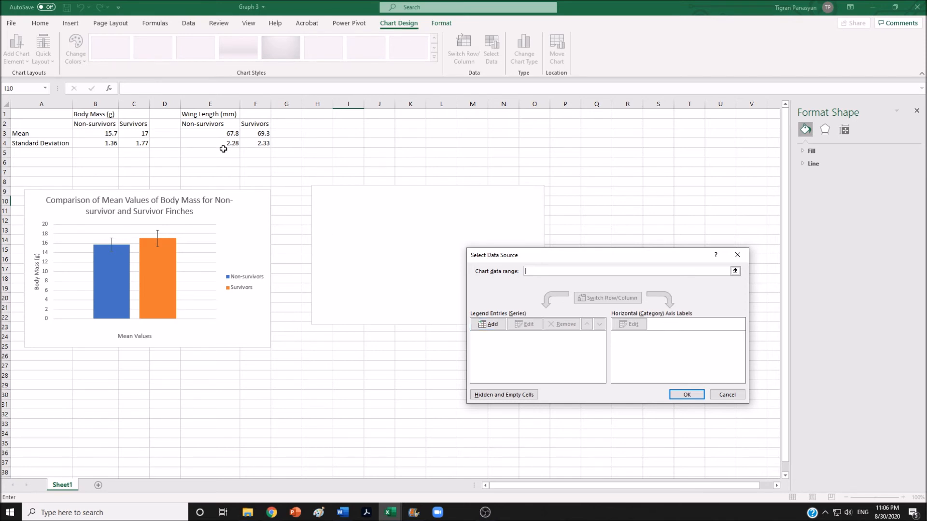
{"action": "left_click", "coordinate": [491, 326]}
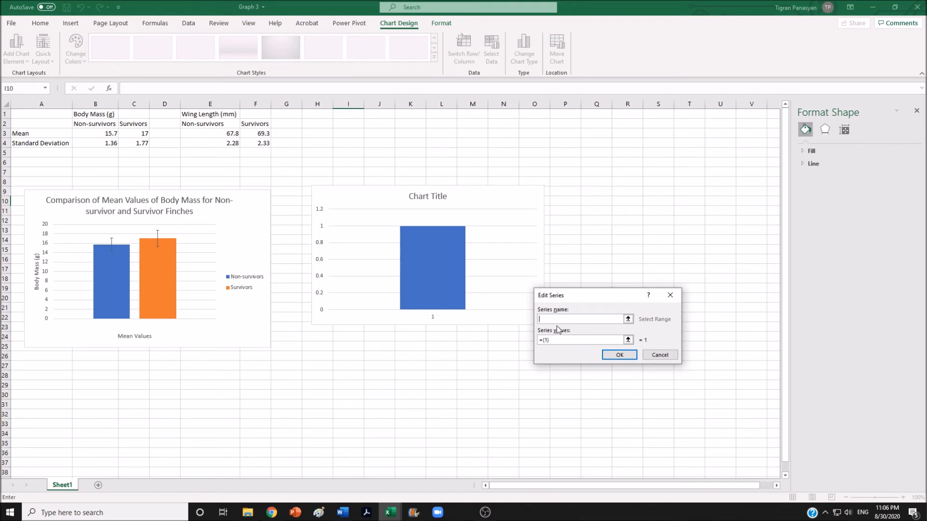
{"action": "left_click", "coordinate": [217, 124]}
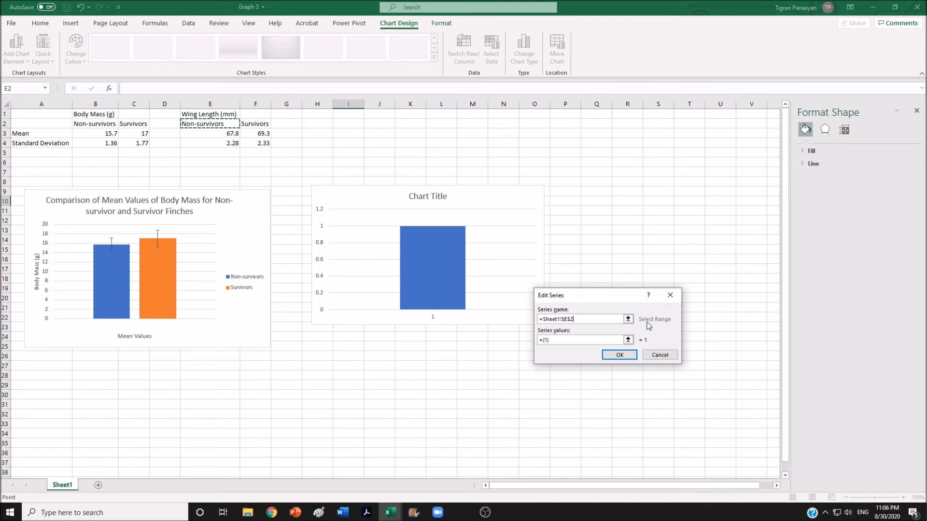
{"action": "left_click", "coordinate": [568, 340]}
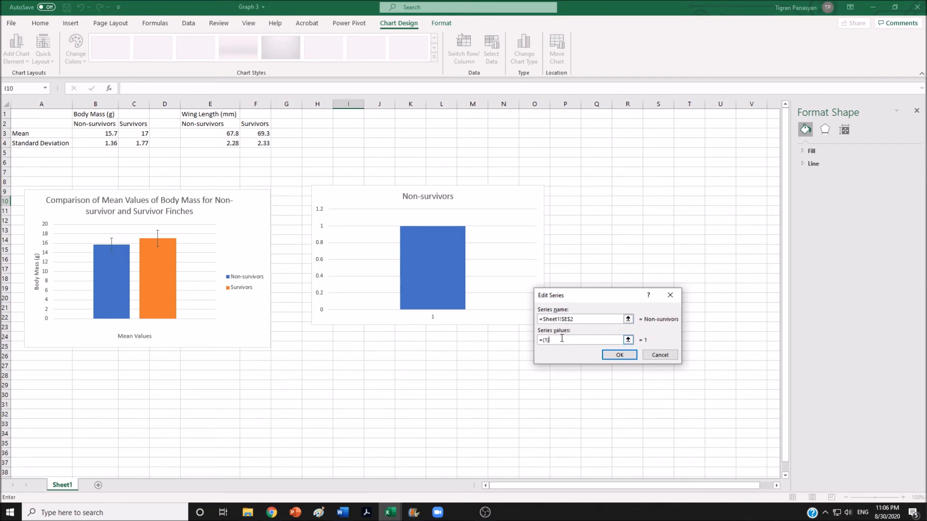
{"action": "key", "text": "BackSpace"}
{"action": "key", "text": "BackSpace"}
{"action": "key", "text": "BackSpace"}
{"action": "key", "text": "BackSpace"}
{"action": "left_click", "coordinate": [205, 133]}
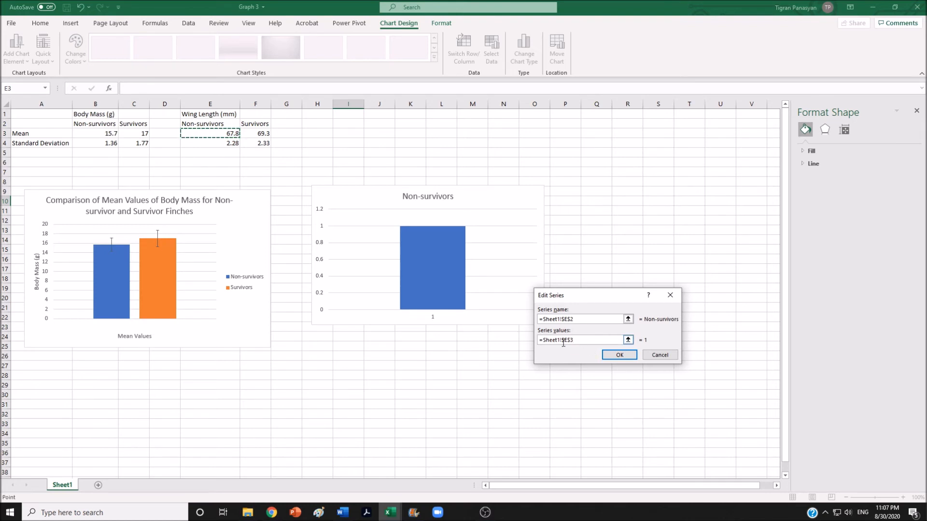
{"action": "left_click", "coordinate": [620, 357]}
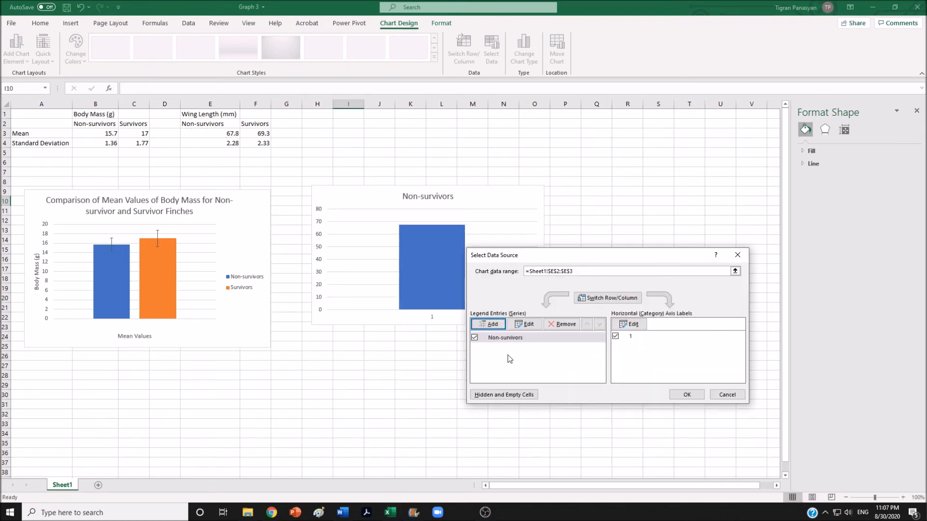
- Add a second data series named from cell F2, with the Survivors wing length mean in F3 as its value
{"action": "left_click", "coordinate": [492, 328]}
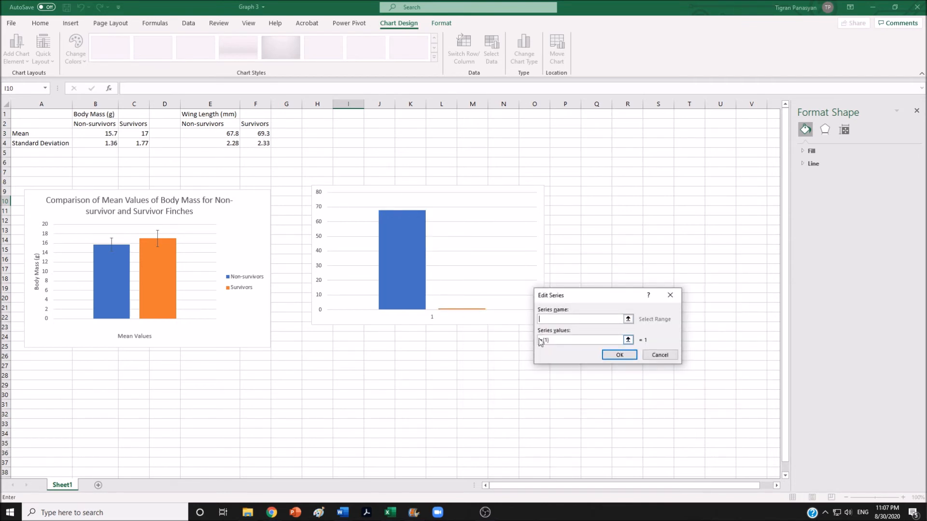
{"action": "left_click", "coordinate": [255, 124]}
{"action": "left_click", "coordinate": [574, 341]}
{"action": "key", "text": "BackSpace"}
{"action": "key", "text": "BackSpace"}
{"action": "key", "text": "BackSpace"}
{"action": "key", "text": "BackSpace"}
{"action": "left_click", "coordinate": [261, 135]}
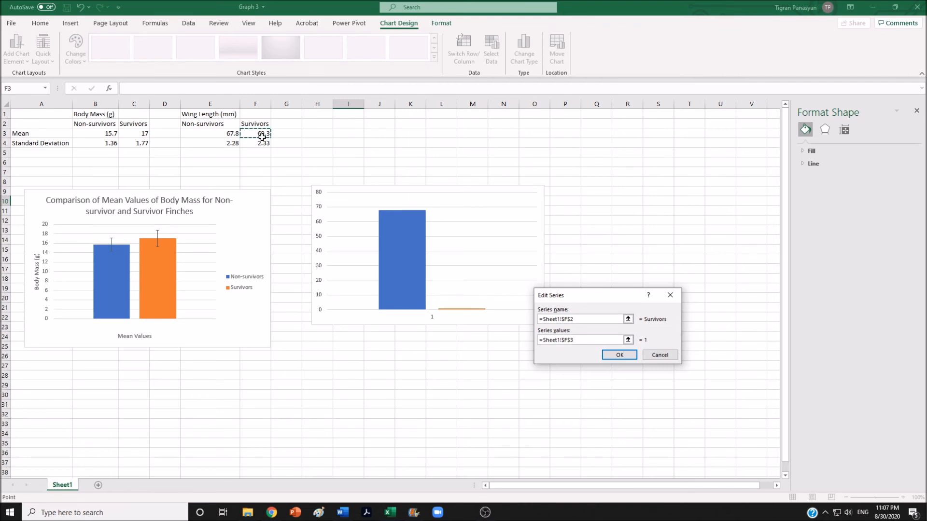
{"action": "left_click", "coordinate": [613, 355]}
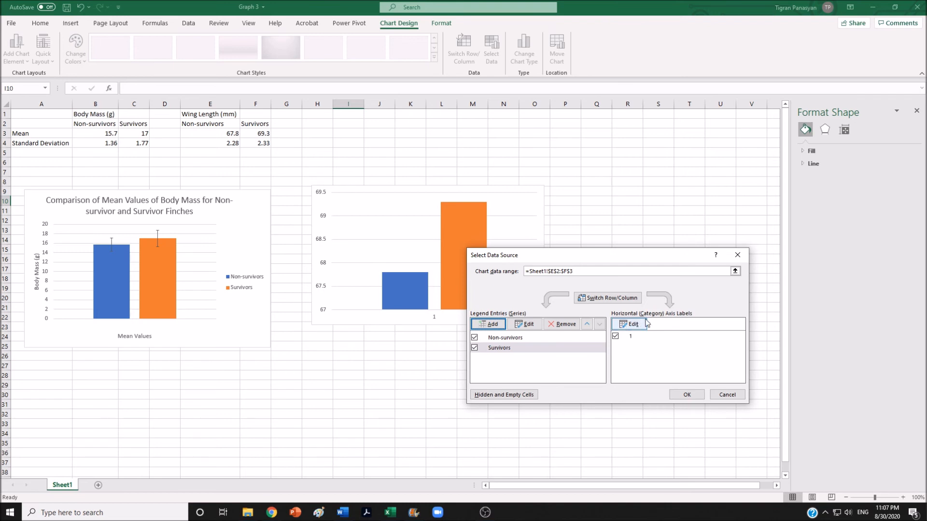
- Replace the chart's horizontal category label with a blank space and apply the data source changes
{"action": "left_click", "coordinate": [628, 327]}
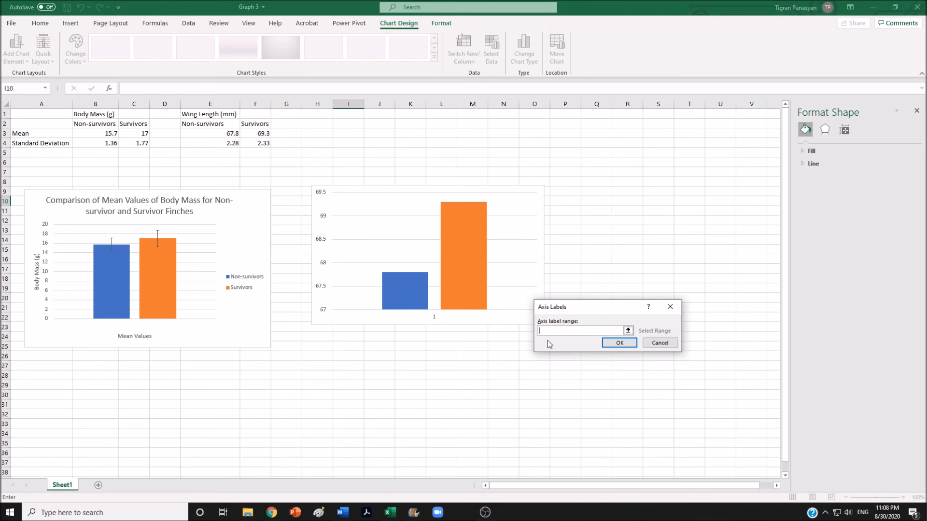
{"action": "left_click", "coordinate": [622, 345]}
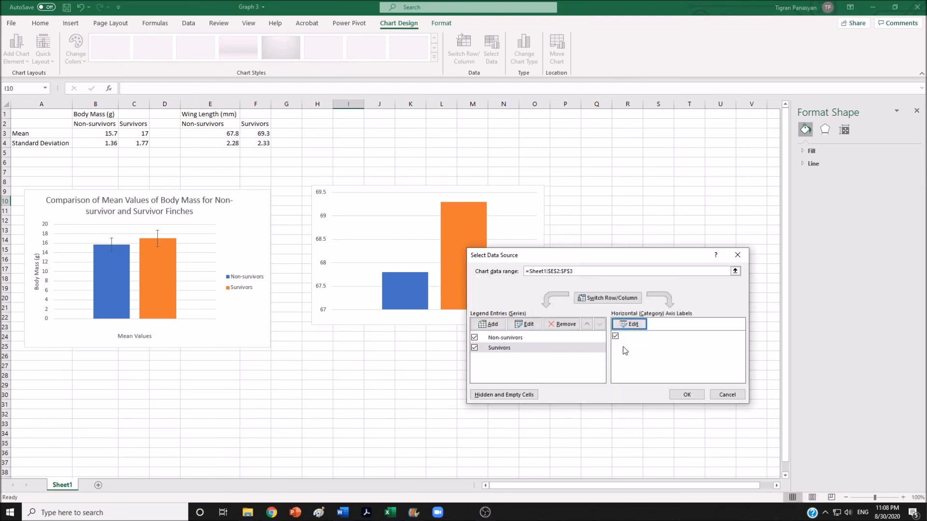
{"action": "left_click", "coordinate": [687, 395]}
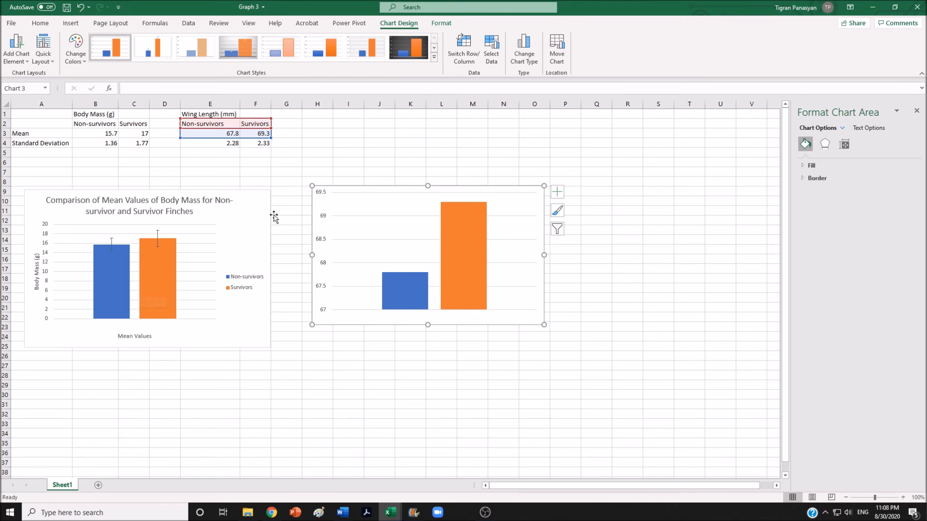
- Add axis titles, a chart title and a legend to the wing length chart
{"action": "mouse_move", "coordinate": [409, 293]}
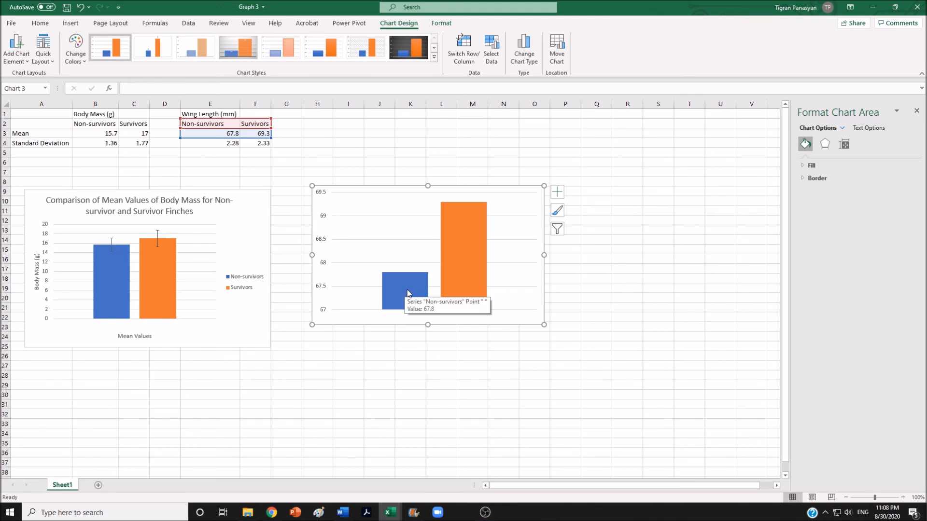
{"action": "left_click", "coordinate": [407, 290]}
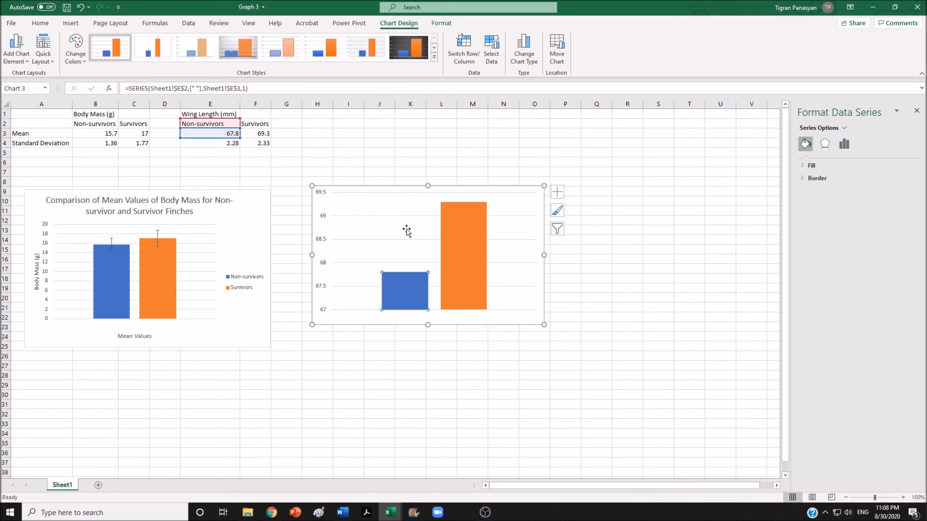
{"action": "left_click", "coordinate": [559, 193]}
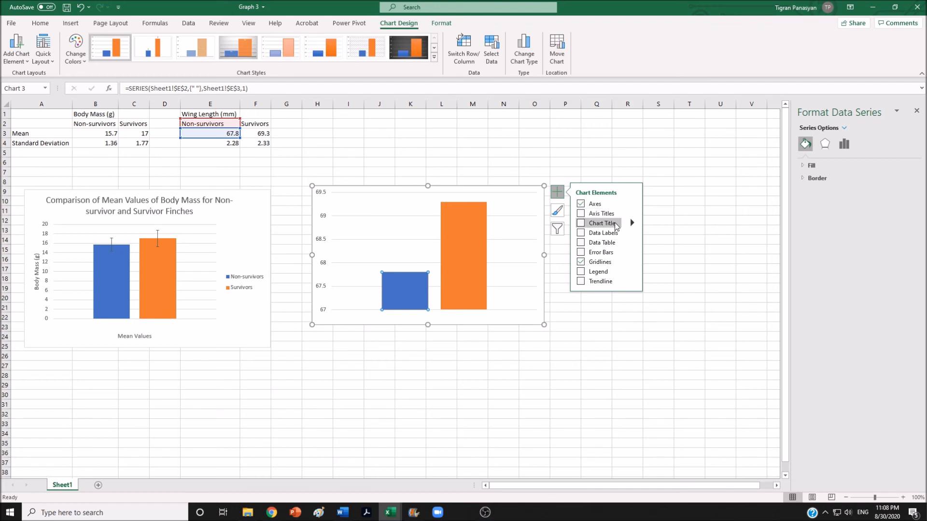
{"action": "left_click", "coordinate": [581, 214]}
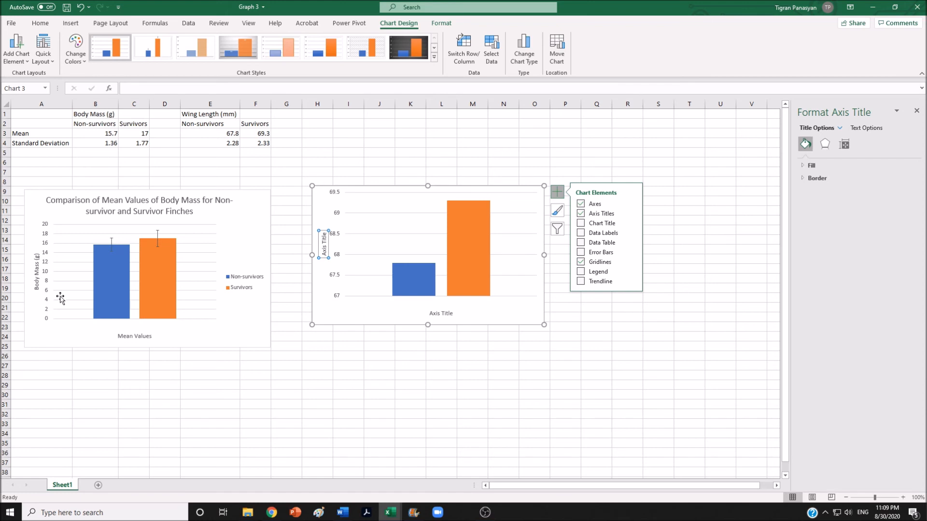
{"action": "left_click", "coordinate": [581, 223]}
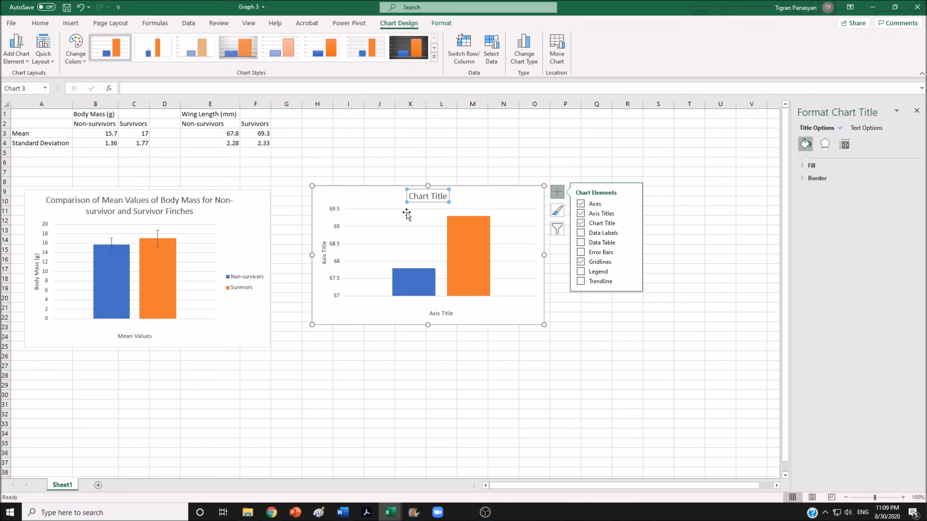
{"action": "left_click", "coordinate": [581, 272]}
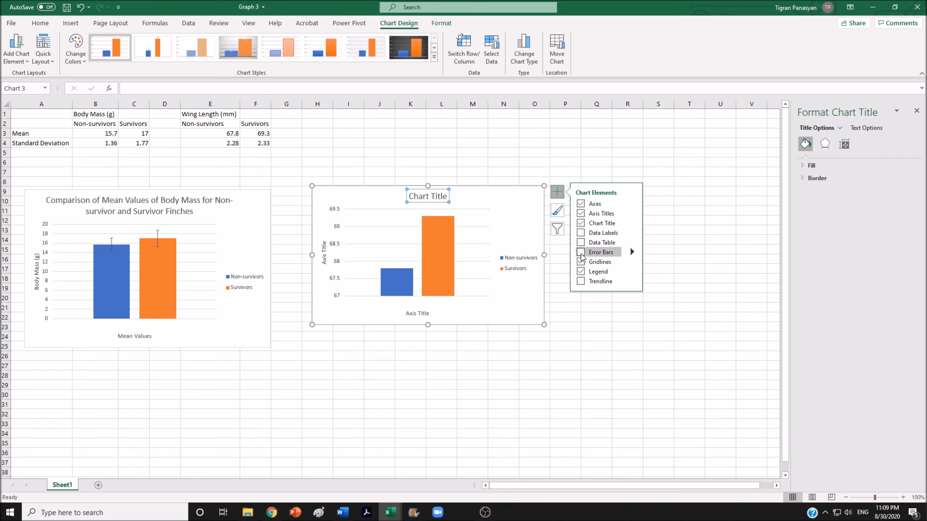
- Turn on error bars for the wing length chart and open the vertical error bar settings for the Non-survivors series
{"action": "left_click", "coordinate": [582, 255]}
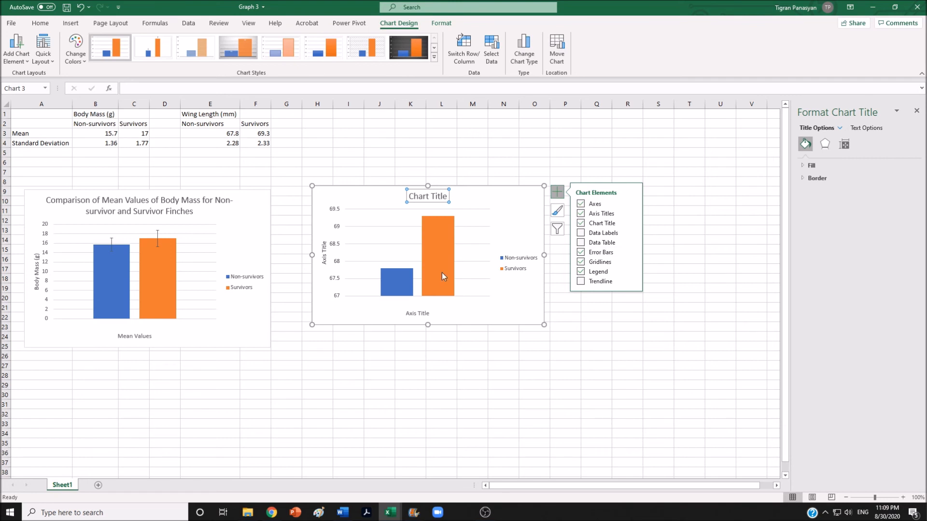
{"action": "left_click", "coordinate": [412, 281]}
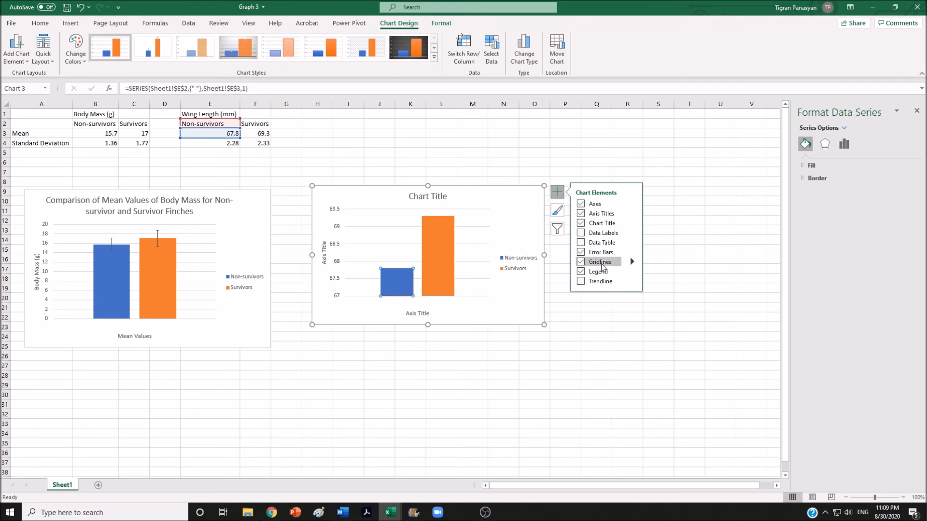
{"action": "left_click", "coordinate": [597, 255]}
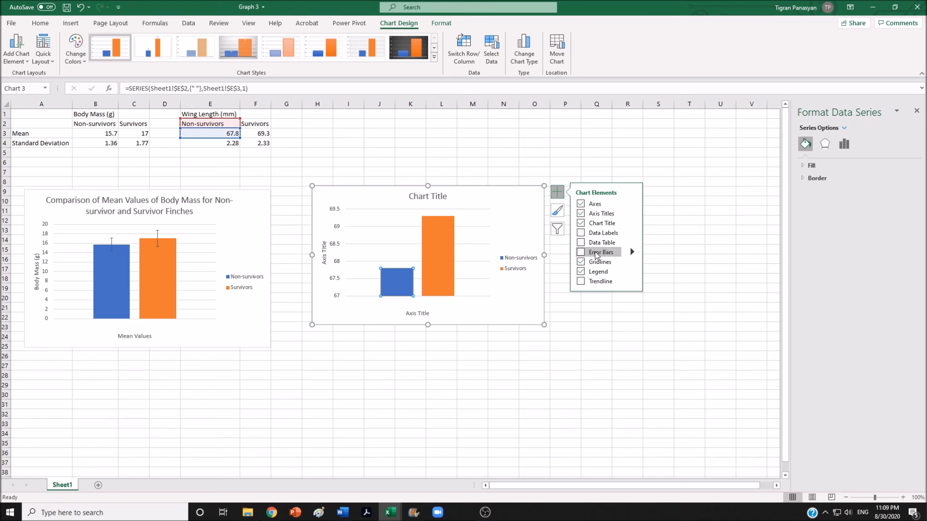
{"action": "left_click", "coordinate": [598, 254]}
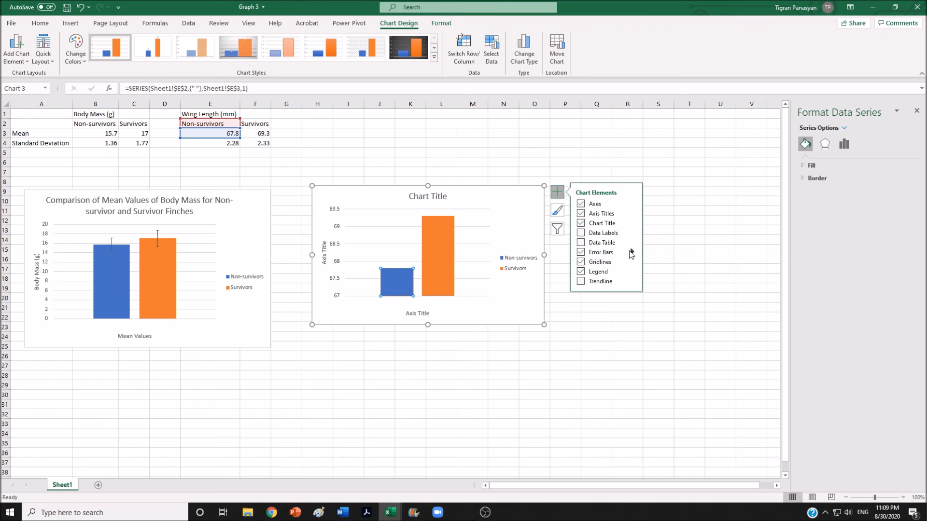
{"action": "left_click", "coordinate": [631, 252]}
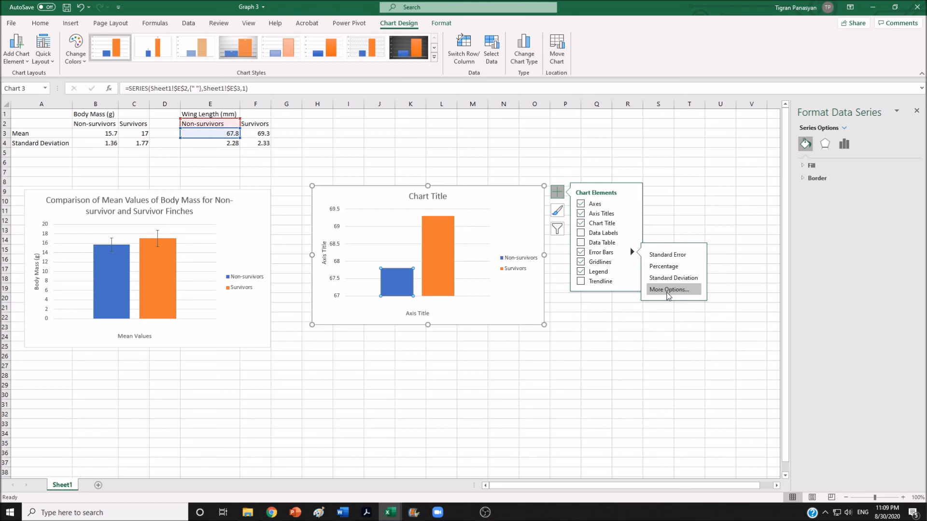
{"action": "left_click", "coordinate": [668, 290]}
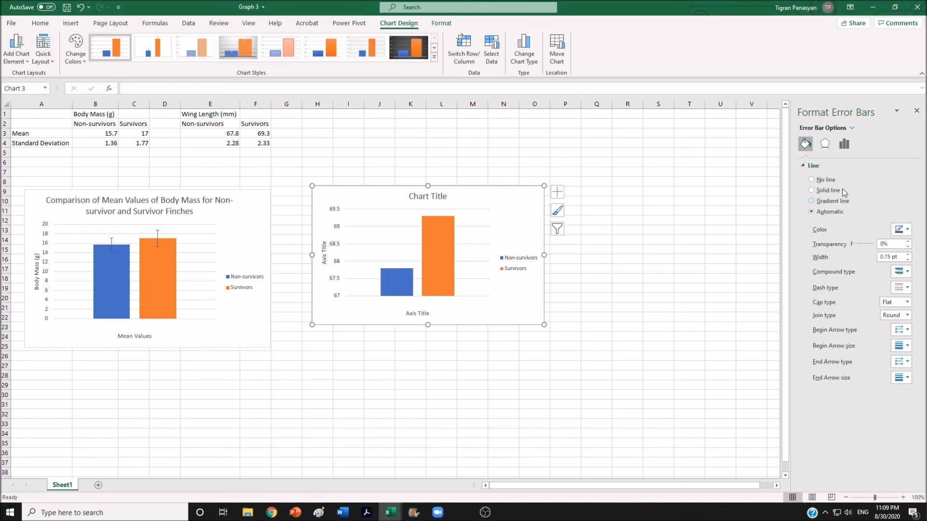
{"action": "left_click", "coordinate": [843, 143]}
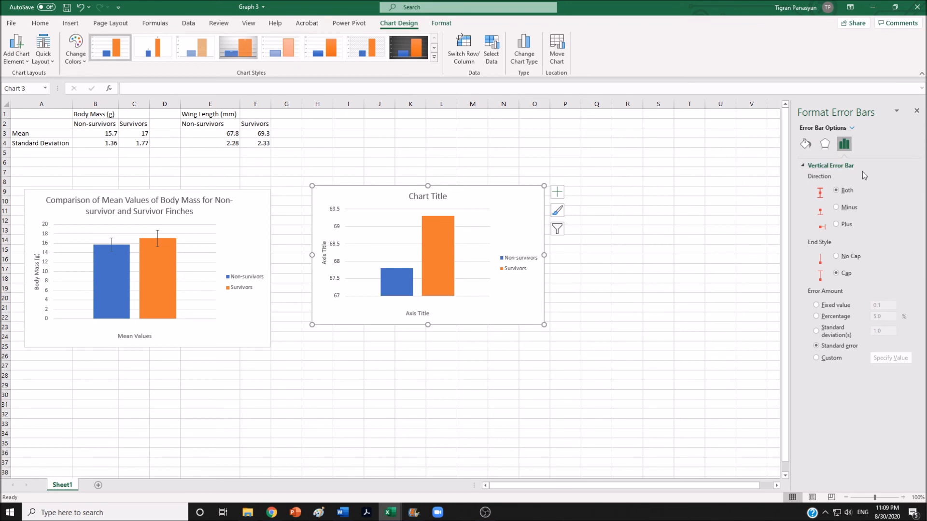
- Set the Non-survivors error bars to a custom amount, using the standard deviation in E4 for both positive and negative values
{"action": "left_click", "coordinate": [817, 359]}
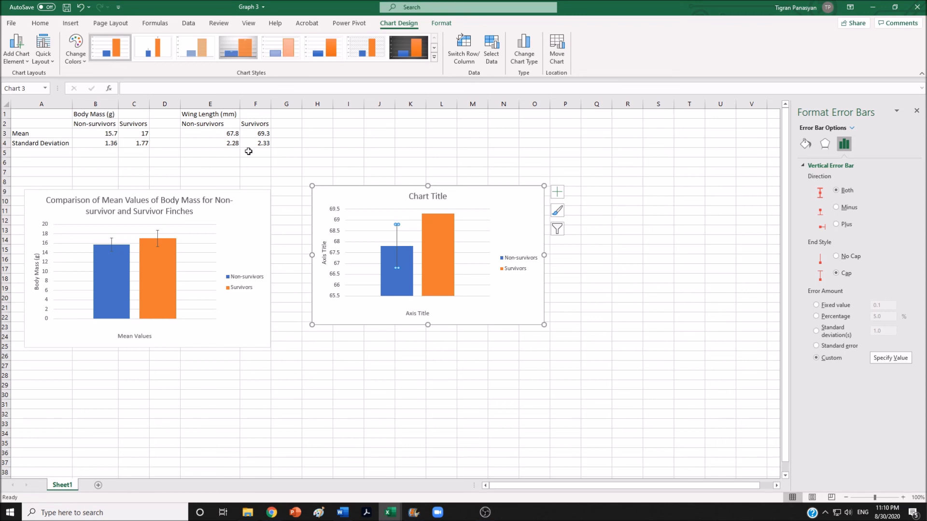
{"action": "left_click", "coordinate": [891, 359]}
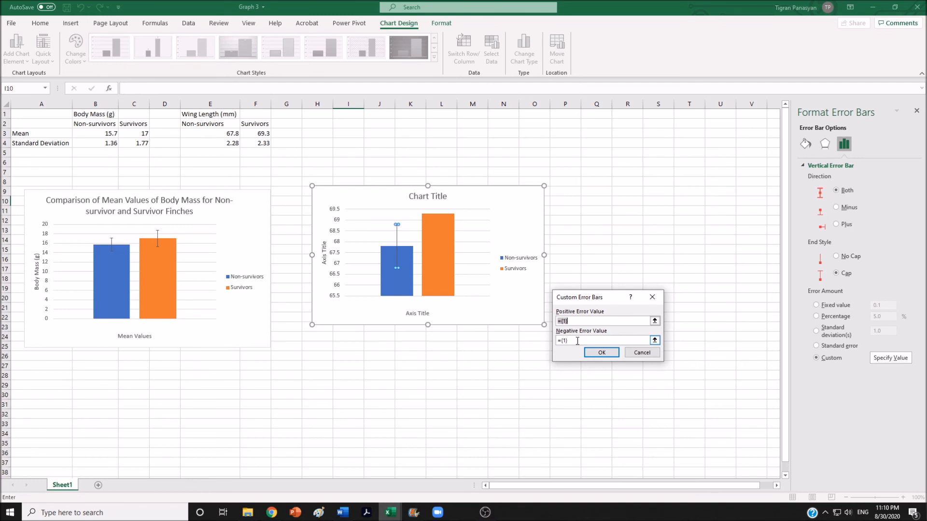
{"action": "left_click", "coordinate": [580, 321]}
{"action": "key", "text": "BackSpace"}
{"action": "key", "text": "BackSpace"}
{"action": "key", "text": "BackSpace"}
{"action": "key", "text": "BackSpace"}
{"action": "left_click", "coordinate": [581, 340]}
{"action": "key", "text": "BackSpace"}
{"action": "key", "text": "BackSpace"}
{"action": "key", "text": "BackSpace"}
{"action": "key", "text": "BackSpace"}
{"action": "left_click", "coordinate": [220, 144]}
{"action": "left_click", "coordinate": [599, 321]}
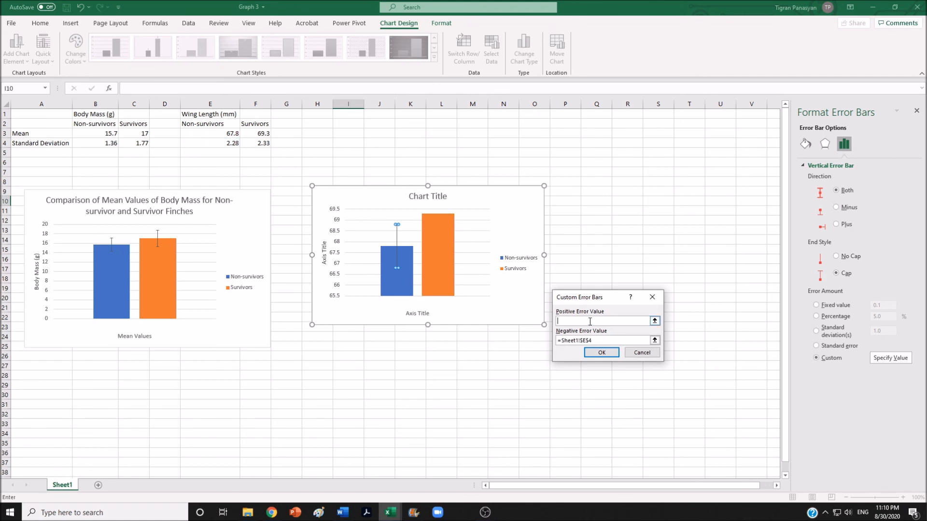
{"action": "left_click", "coordinate": [223, 145]}
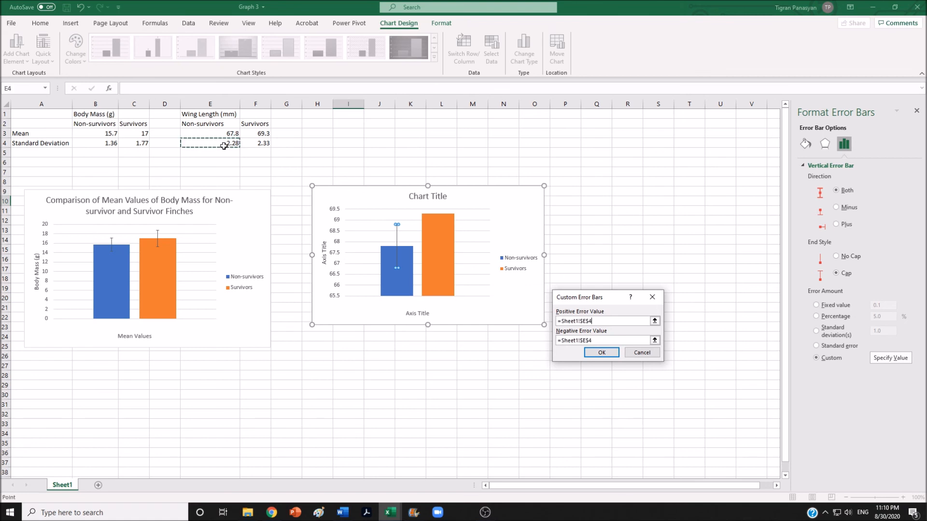
{"action": "left_click", "coordinate": [602, 353]}
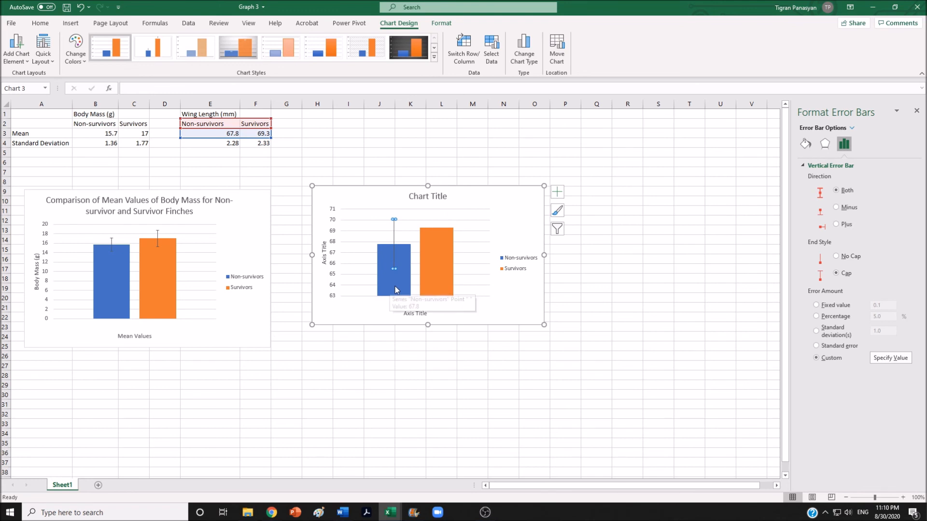
- Open the vertical error bar settings for the Survivors series of the wing length chart
{"action": "left_click", "coordinate": [406, 270]}
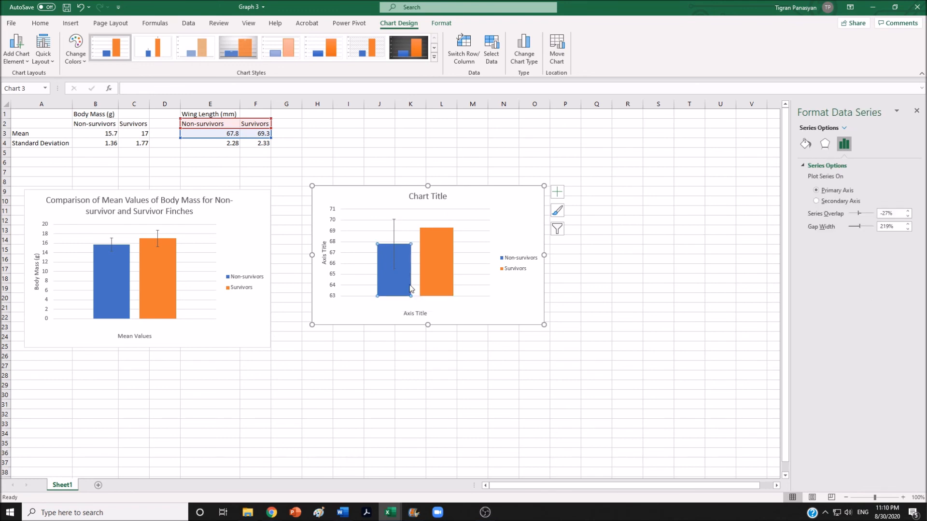
{"action": "left_click", "coordinate": [438, 274]}
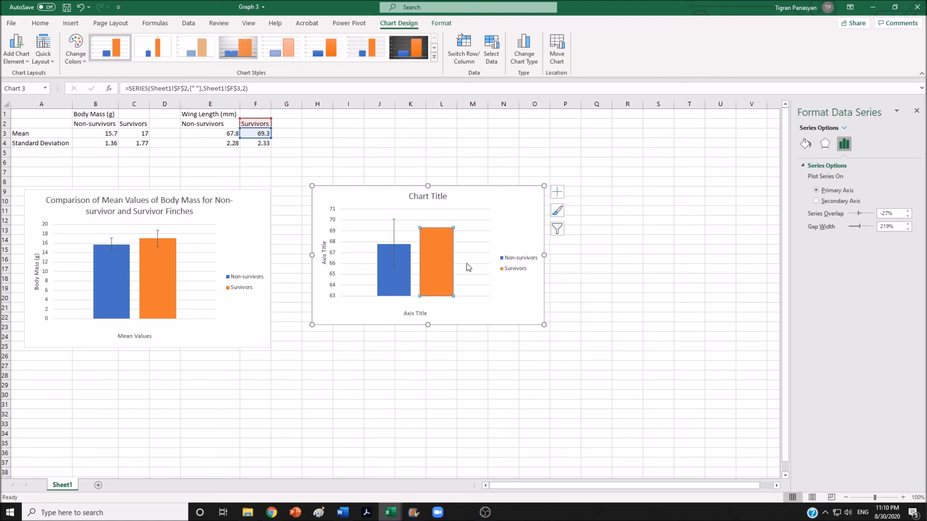
{"action": "left_click", "coordinate": [560, 193]}
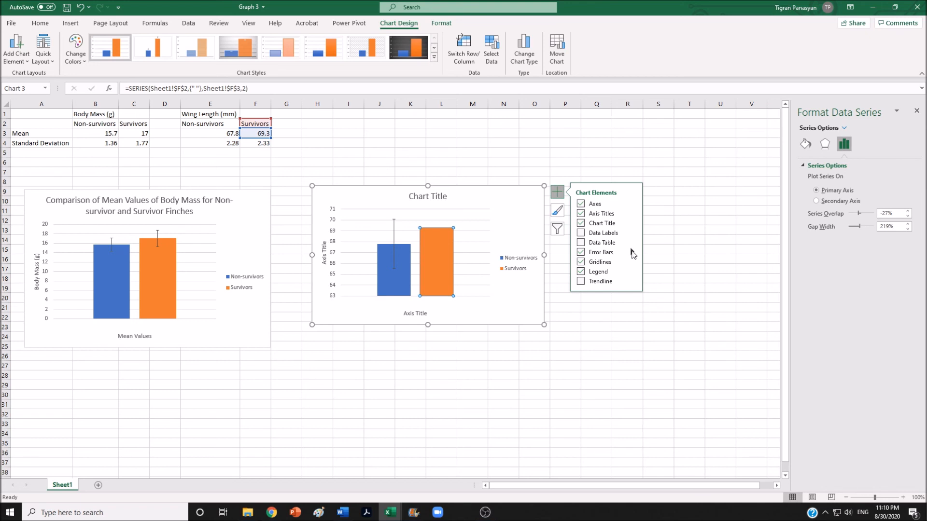
{"action": "left_click", "coordinate": [673, 287]}
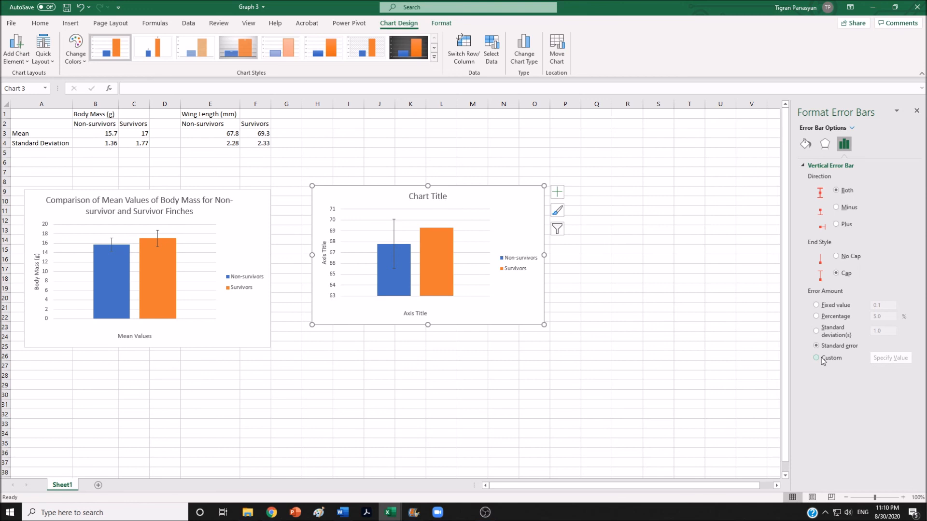
- Set the Survivors error bars to a custom amount, using the standard deviation in F4 for both positive and negative values
{"action": "left_click", "coordinate": [816, 357]}
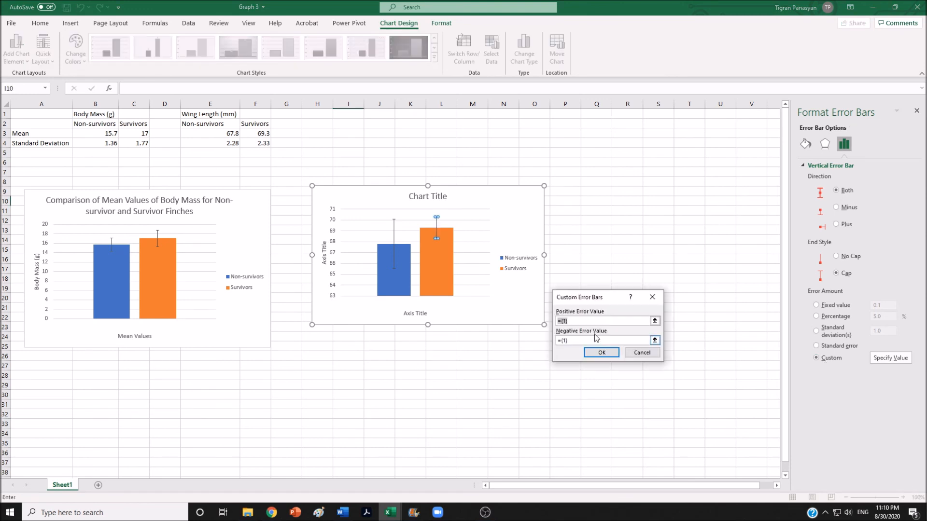
{"action": "left_click", "coordinate": [578, 321]}
{"action": "key", "text": "BackSpace"}
{"action": "key", "text": "BackSpace"}
{"action": "key", "text": "BackSpace"}
{"action": "key", "text": "BackSpace"}
{"action": "left_click", "coordinate": [577, 343]}
{"action": "key", "text": "BackSpace"}
{"action": "key", "text": "BackSpace"}
{"action": "key", "text": "BackSpace"}
{"action": "key", "text": "BackSpace"}
{"action": "left_click", "coordinate": [261, 143]}
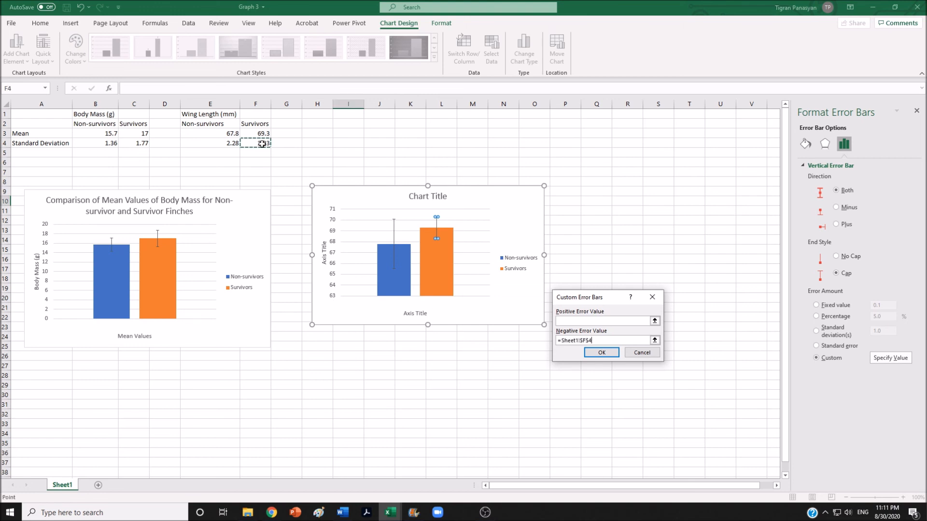
{"action": "left_click", "coordinate": [579, 321]}
{"action": "left_click", "coordinate": [261, 144]}
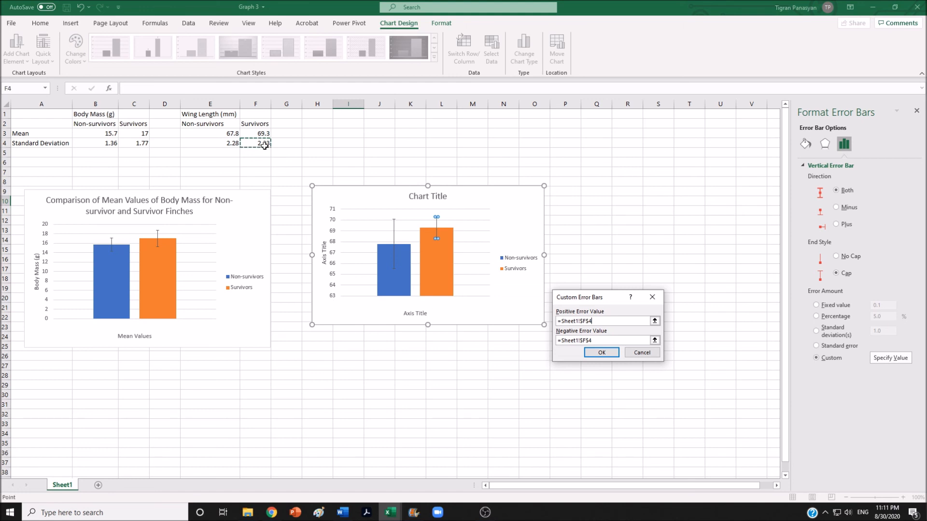
{"action": "left_click", "coordinate": [602, 353]}
{"action": "left_click", "coordinate": [431, 283]}
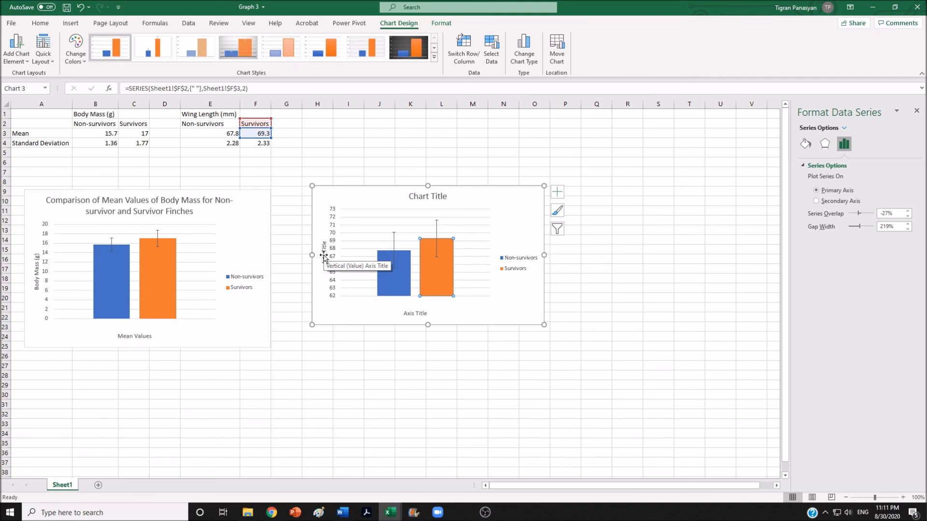
- Copy the "Wing Length (mm)" text from E1 and paste it as the wing length chart's vertical axis title
{"action": "left_click", "coordinate": [235, 115]}
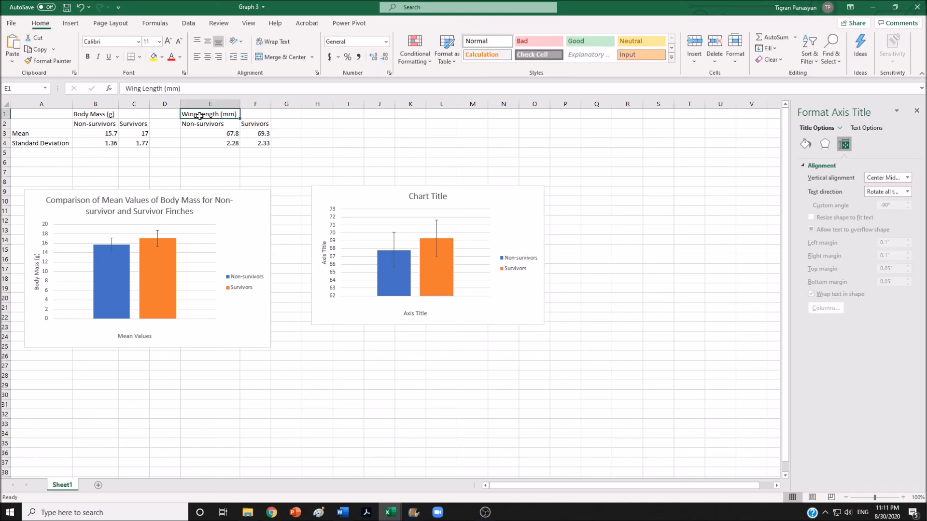
{"action": "double_click", "coordinate": [235, 115]}
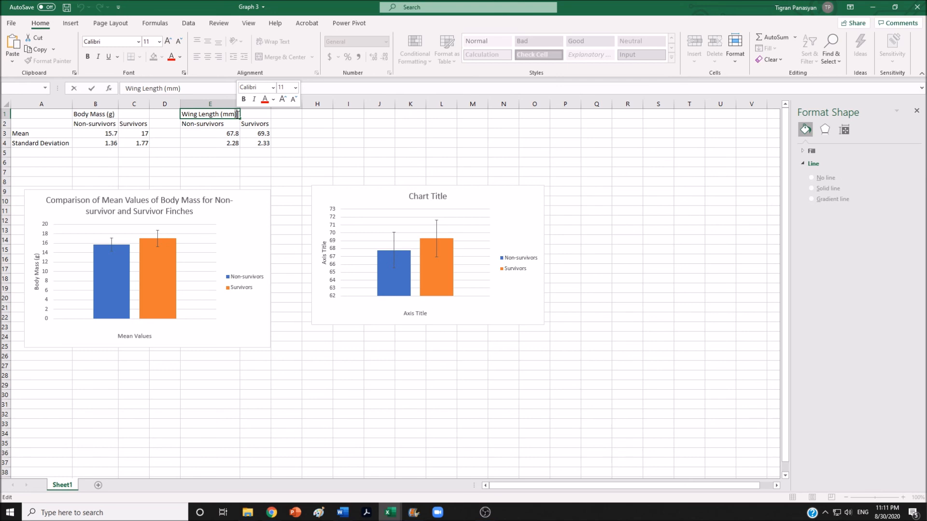
{"action": "left_click_drag", "start_coordinate": [238, 114], "coordinate": [182, 114]}
{"action": "right_click", "coordinate": [201, 115]}
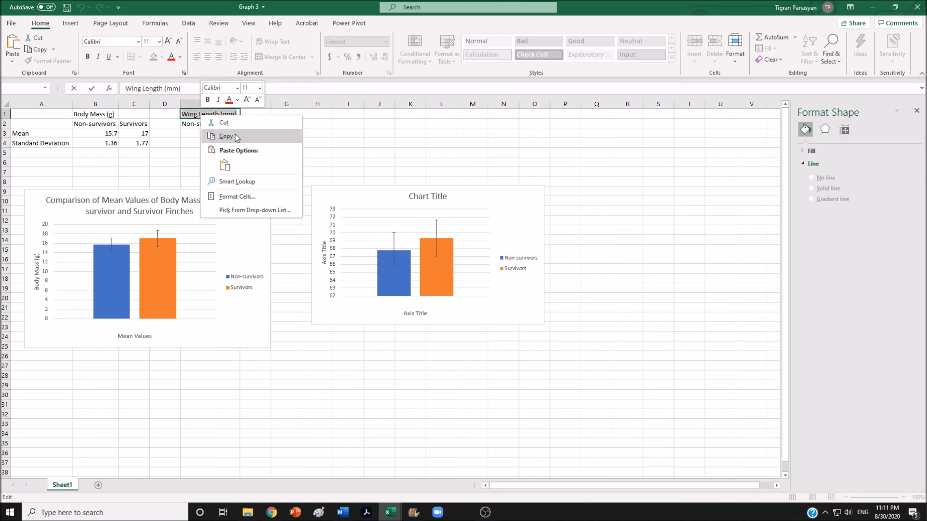
{"action": "left_click", "coordinate": [236, 137]}
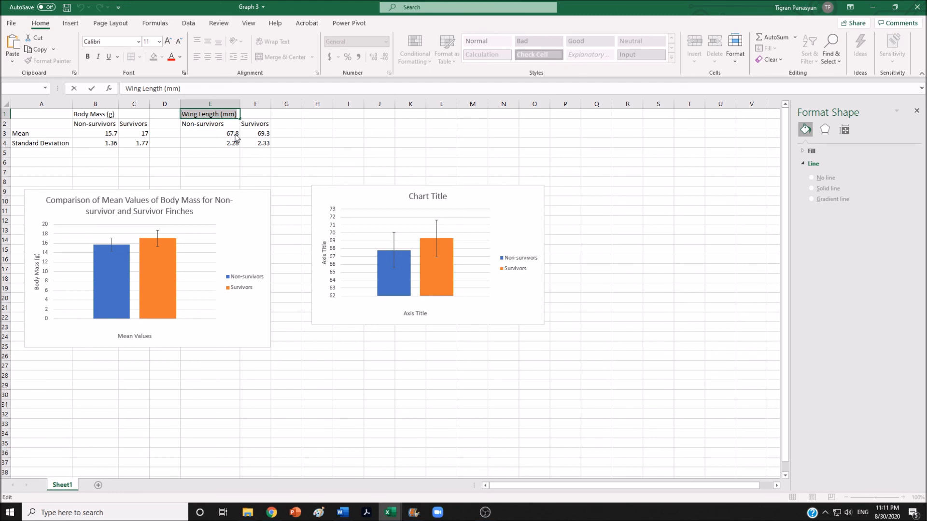
{"action": "left_click", "coordinate": [323, 251]}
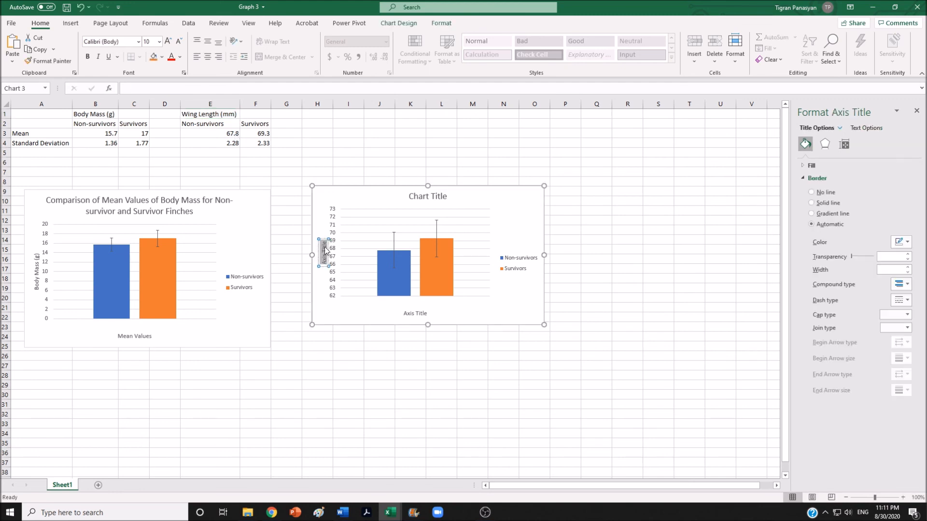
{"action": "key", "text": "ctrl+v"}
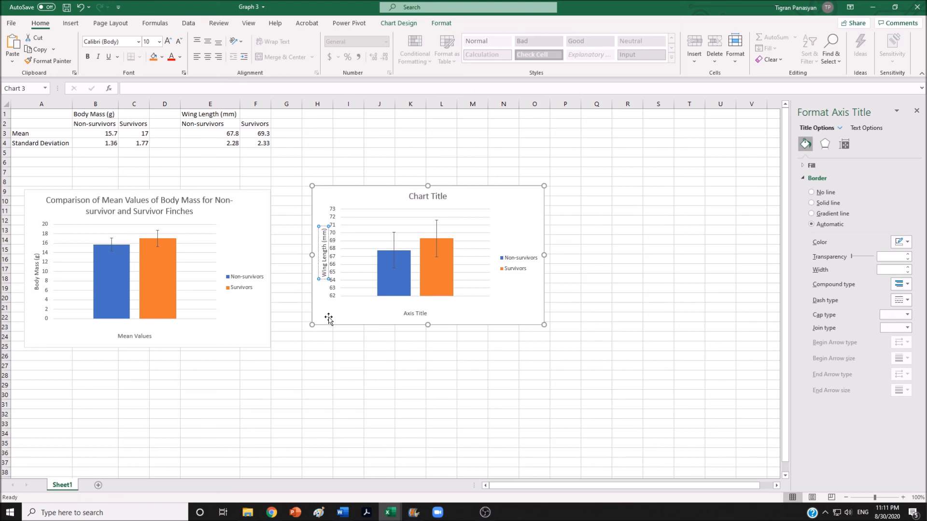
- Replace the wing length chart's horizontal axis title with "Mean Values"
{"action": "left_click", "coordinate": [426, 314]}
{"action": "left_click_drag", "start_coordinate": [428, 313], "coordinate": [399, 315]}
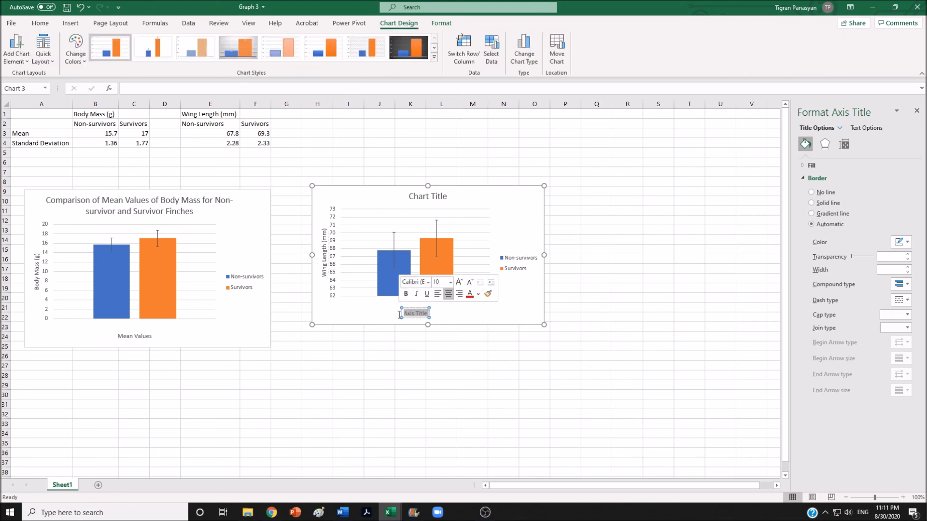
{"action": "key", "text": "BackSpace"}
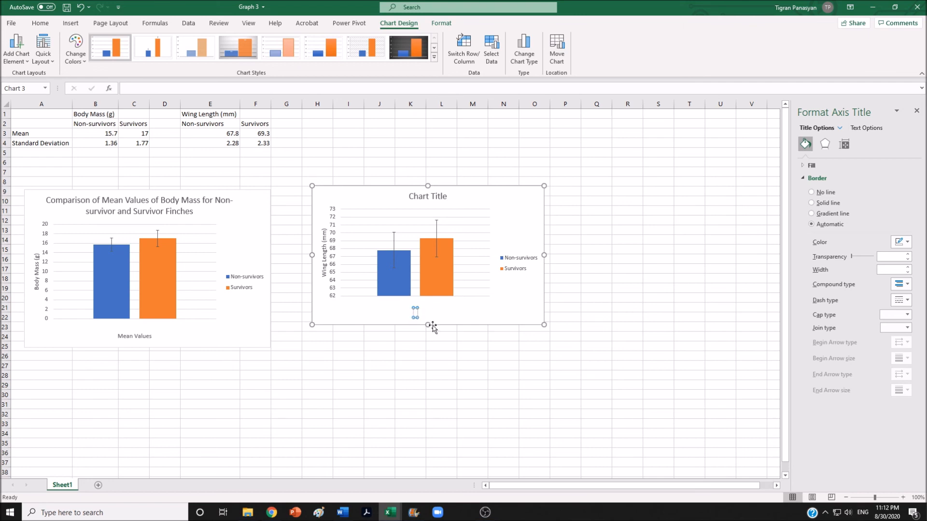
{"action": "type", "text": "Mea"}
{"action": "type", "text": "n Values"}
{"action": "left_click", "coordinate": [433, 327]}
- Replace the wing length chart's title with "Comparison of Mean Values for Non-survivors and Survivor Finches"
{"action": "left_click", "coordinate": [424, 195]}
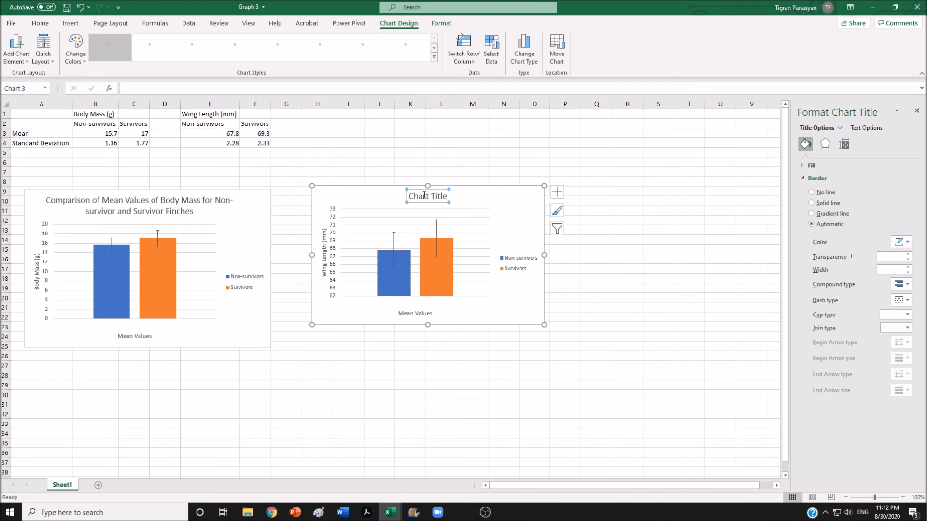
{"action": "left_click", "coordinate": [448, 200]}
{"action": "key", "text": "BackSpace"}
{"action": "key", "text": "BackSpace"}
{"action": "key", "text": "BackSpace"}
{"action": "key", "text": "BackSpace"}
{"action": "key", "text": "BackSpace"}
{"action": "key", "text": "BackSpace"}
{"action": "key", "text": "BackSpace"}
{"action": "key", "text": "BackSpace"}
{"action": "key", "text": "BackSpace"}
{"action": "key", "text": "BackSpace"}
{"action": "key", "text": "BackSpace"}
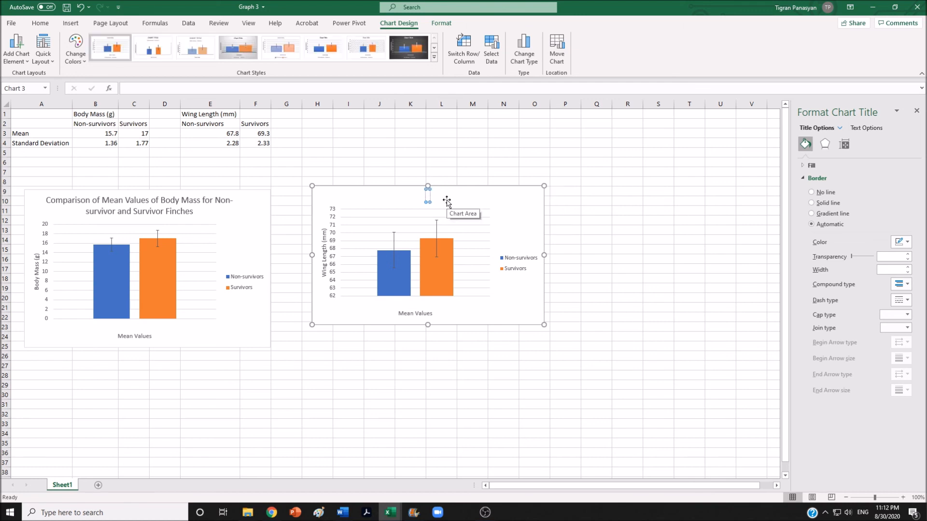
{"action": "key", "text": "ctrl+v"}
{"action": "left_click", "coordinate": [521, 213]}
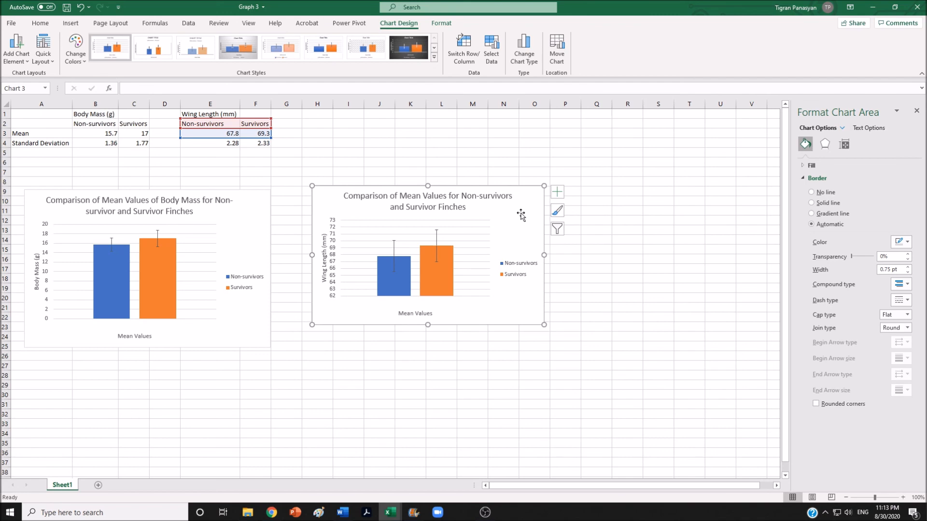
- Switch to the Finch Graph #3 document in Word and review the two blank graph grids and the surrounding questions
{"action": "key", "text": "alt+Tab"}
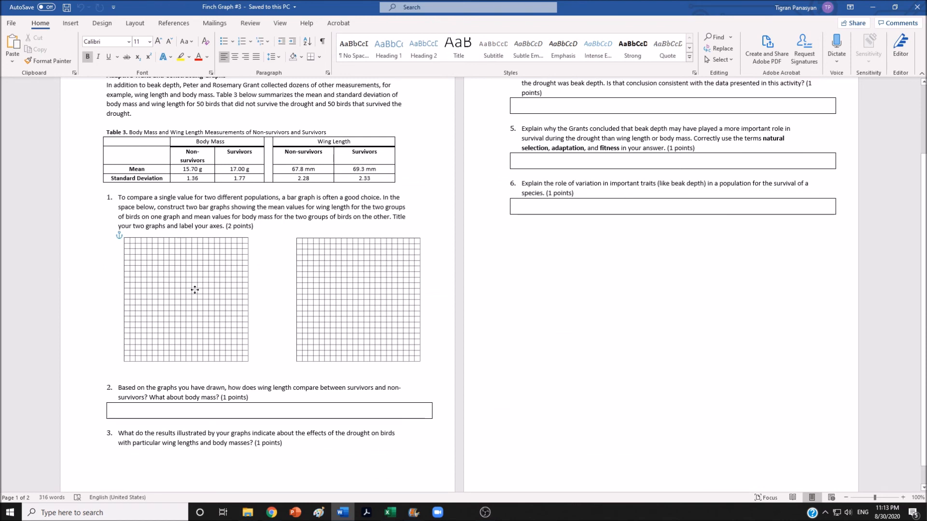
{"action": "left_click", "coordinate": [194, 289]}
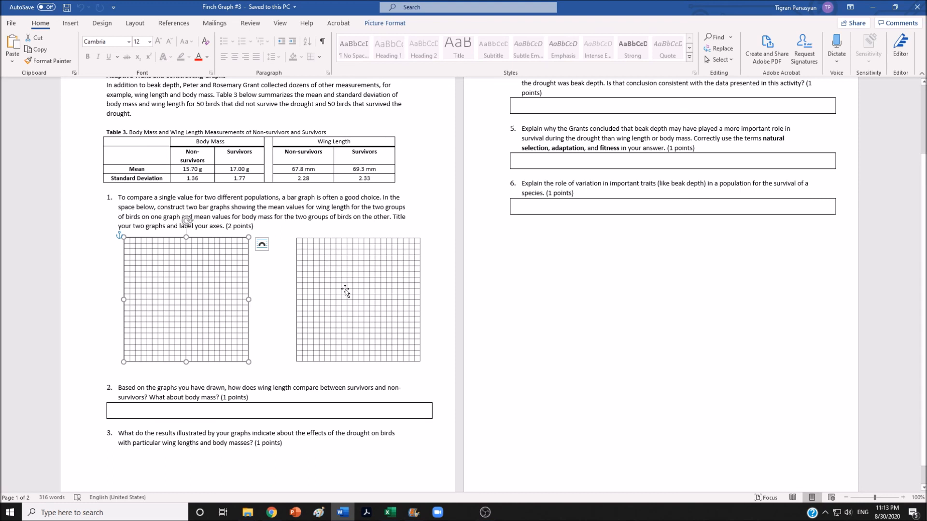
{"action": "left_click", "coordinate": [345, 292]}
{"action": "scroll", "coordinate": [345, 291], "scroll_direction": "down", "scroll_amount": 1}
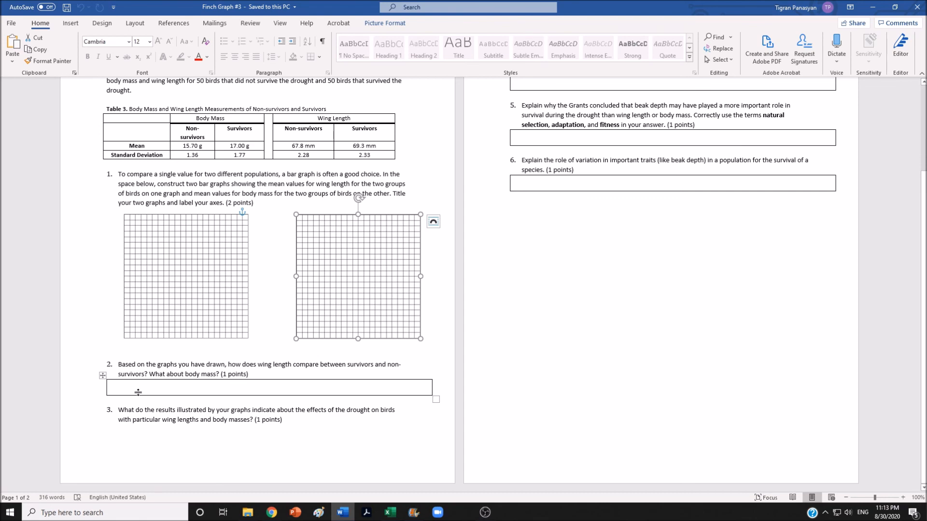
{"action": "scroll", "coordinate": [413, 416], "scroll_direction": "up", "scroll_amount": 3}
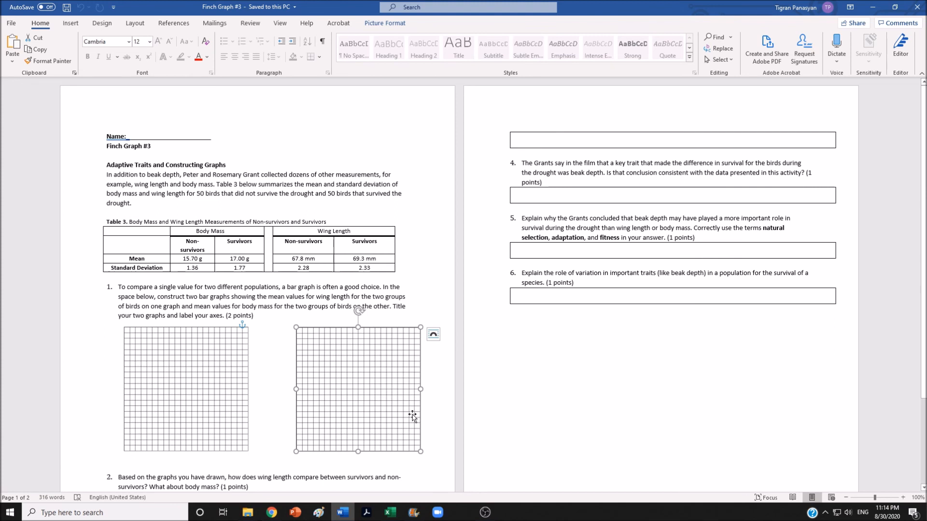